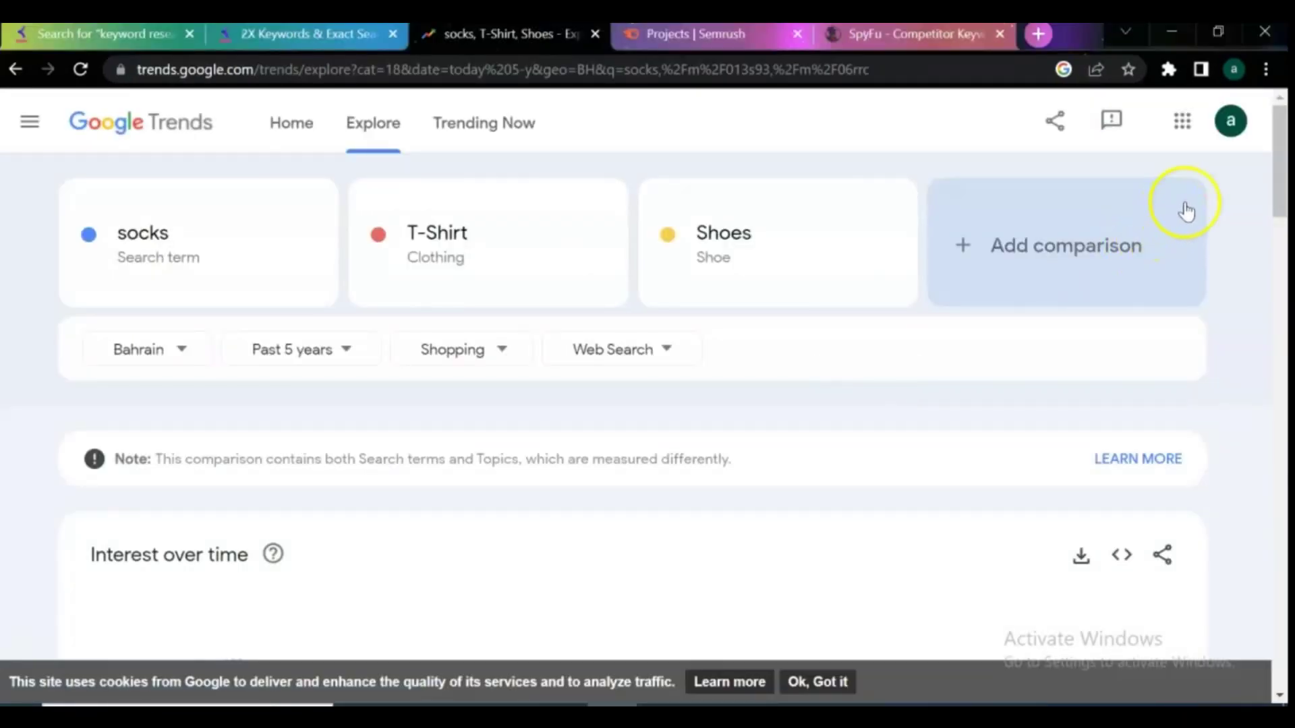
pyautogui.moveTo(1281, 173); pyautogui.dragTo(1282, 227)
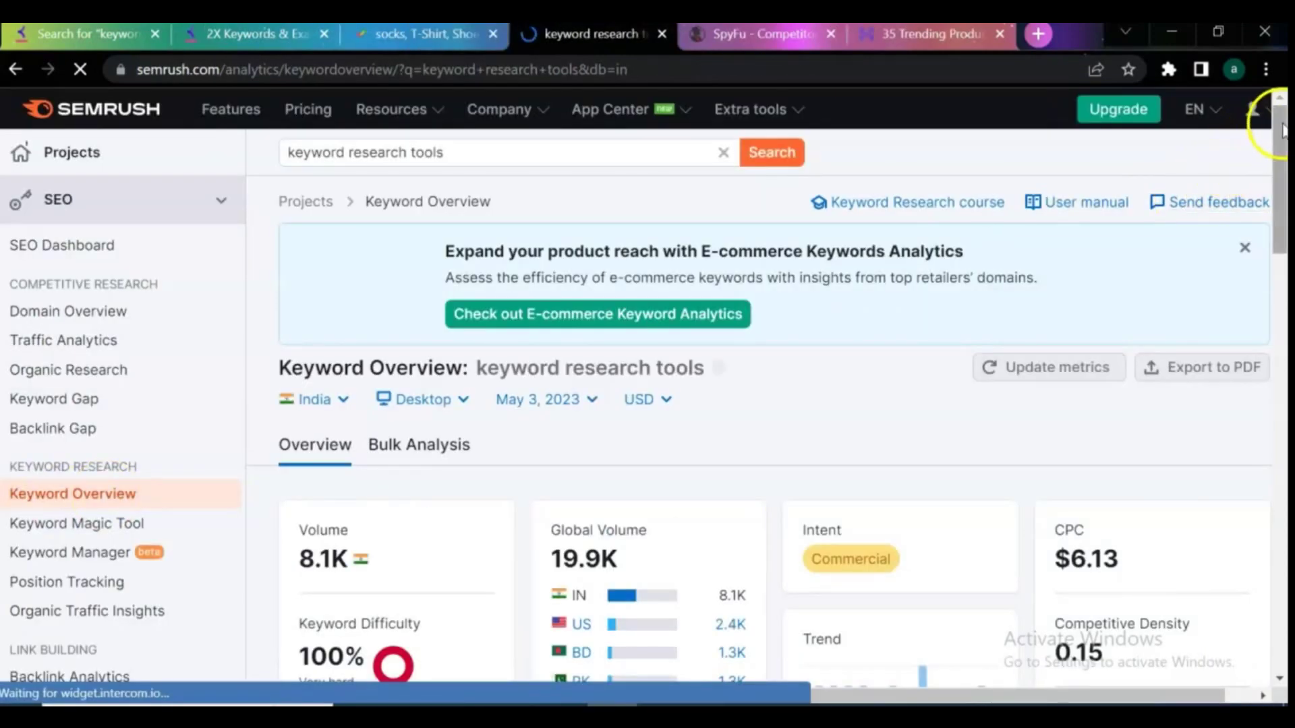
pyautogui.moveTo(1280, 125); pyautogui.dragTo(1281, 197)
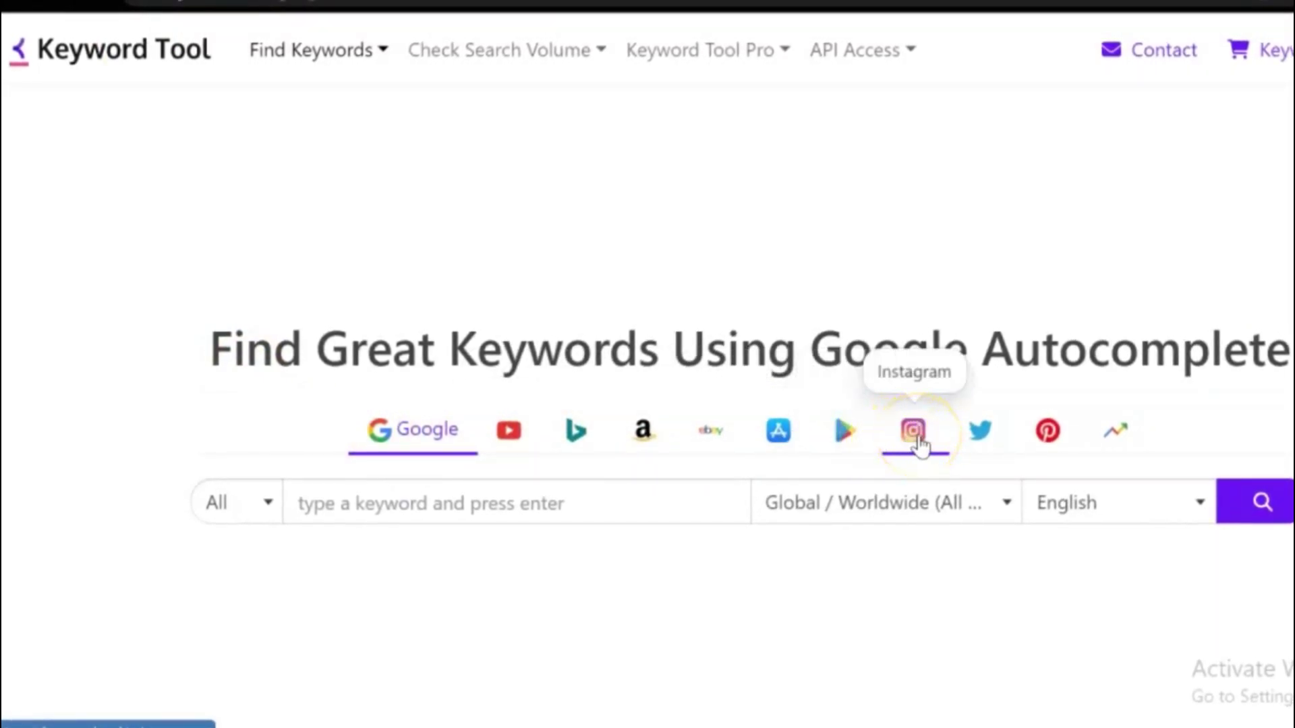
# - Keep the All category and begin entering 'keyword research tools' as the search keyword
pyautogui.click(268, 504)
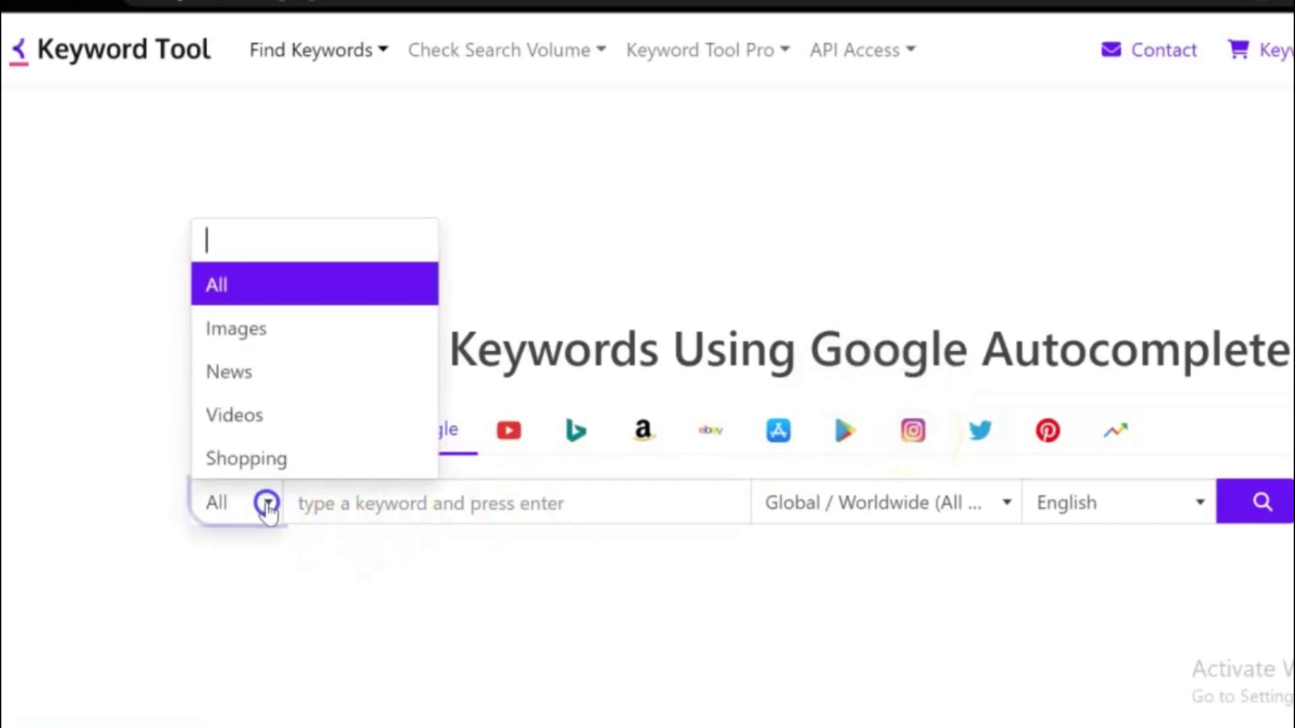
pyautogui.click(240, 291)
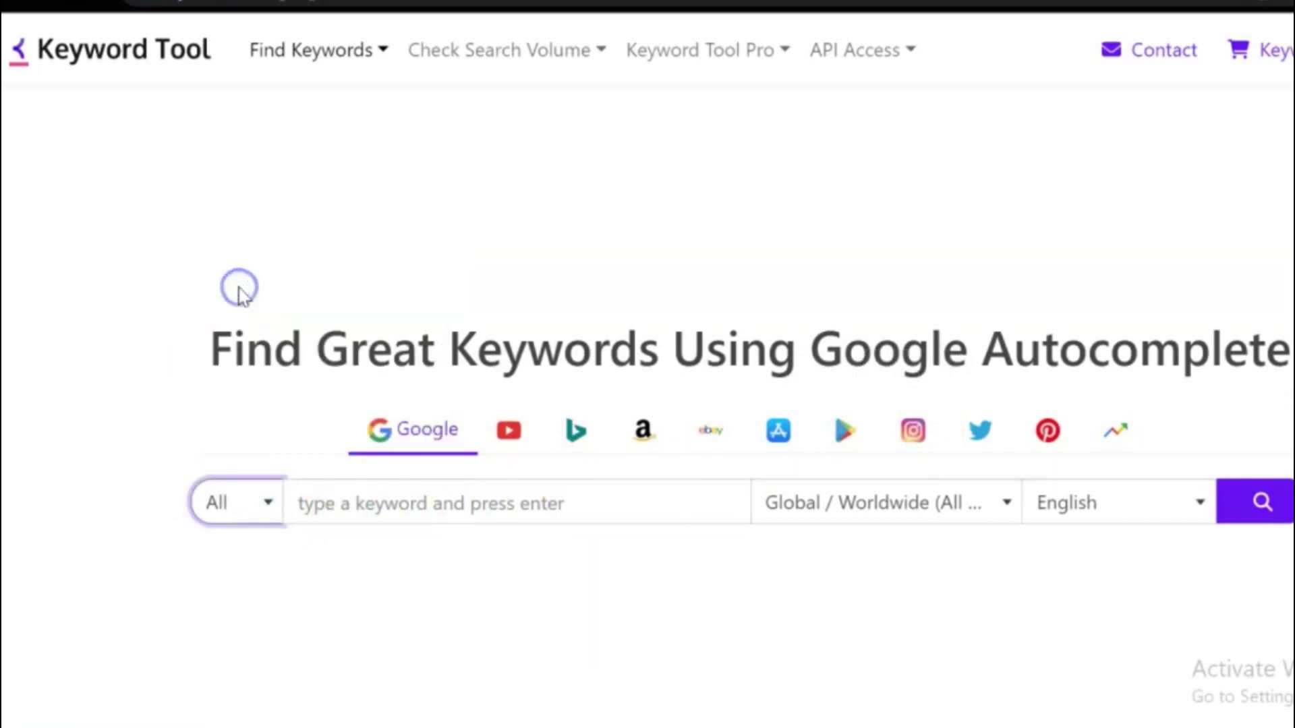
pyautogui.click(373, 502)
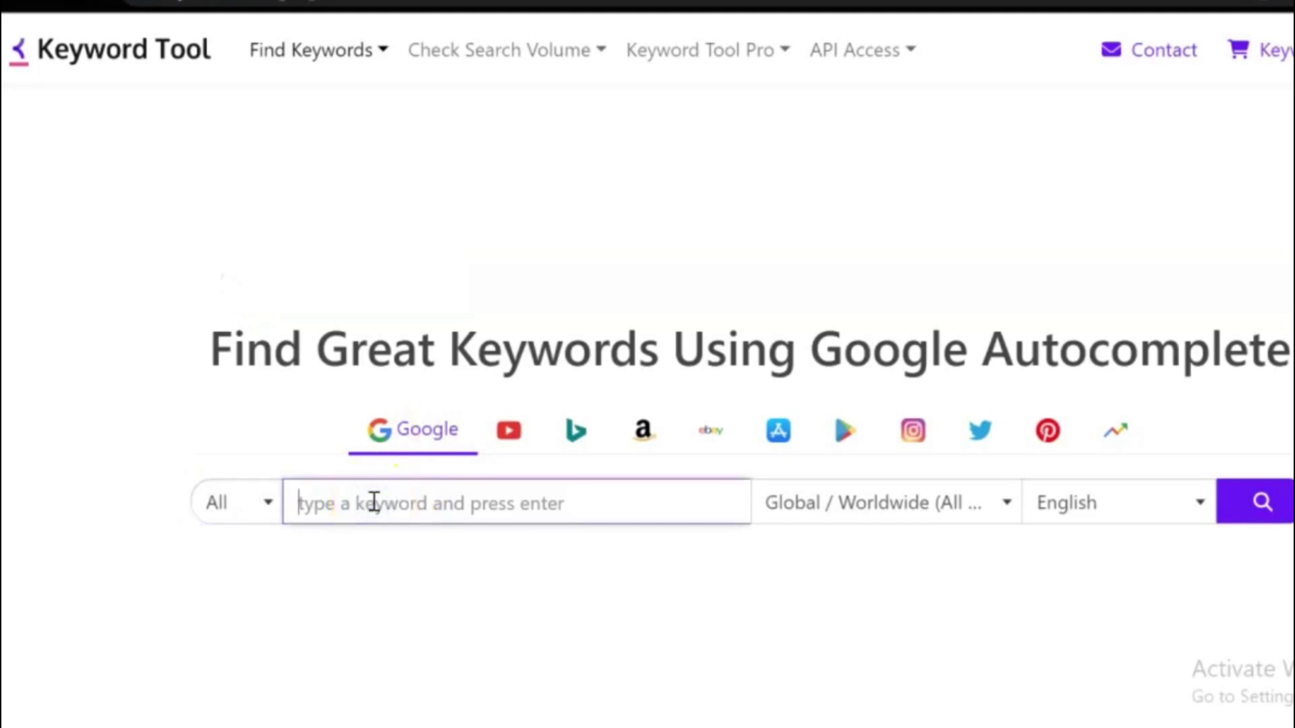
pyautogui.write('keyword research tools')
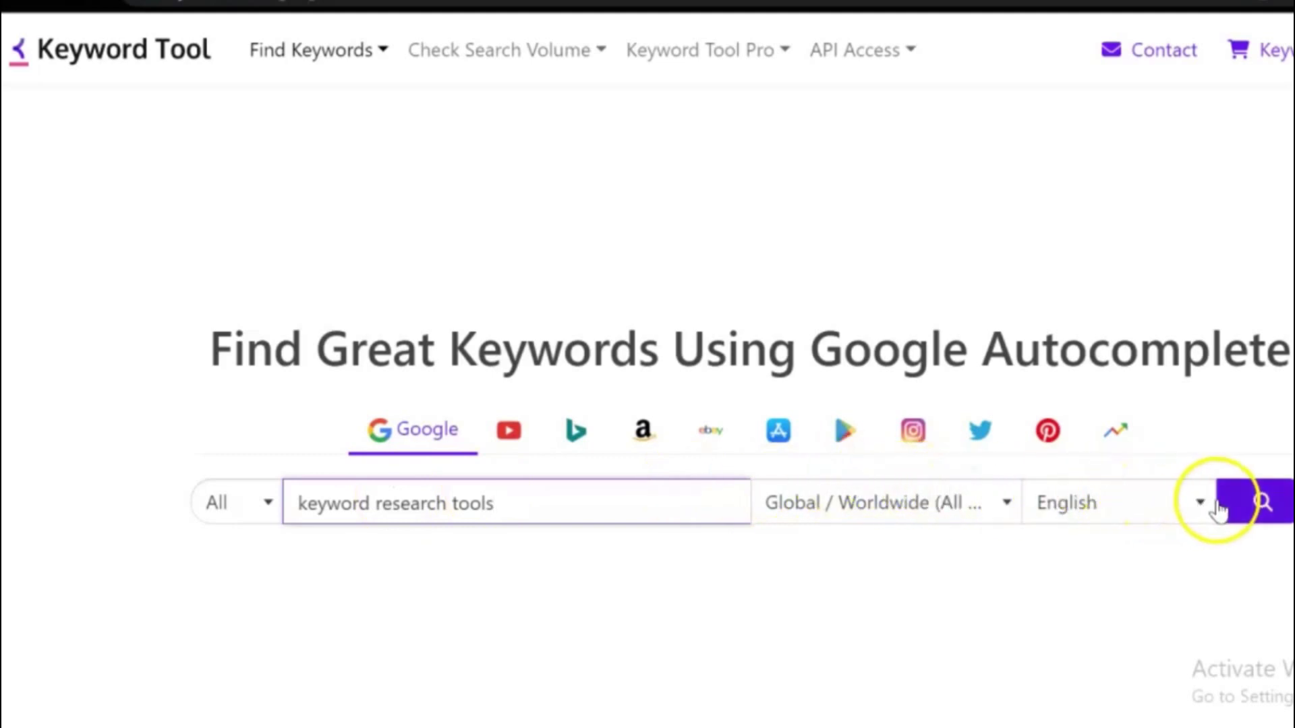
# - Run the search for 201 Google suggestions, then switch to the Questions results
pyautogui.click(1262, 504)
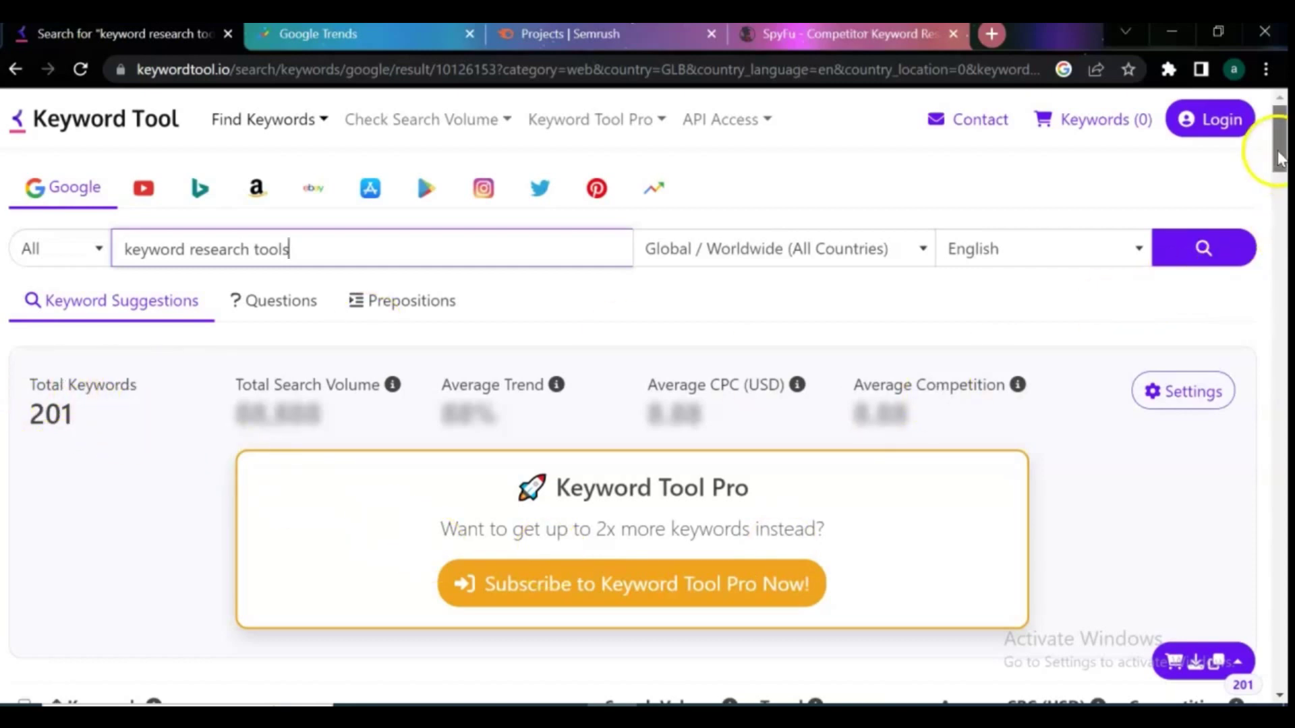
pyautogui.scroll(-5, 1279, 157)
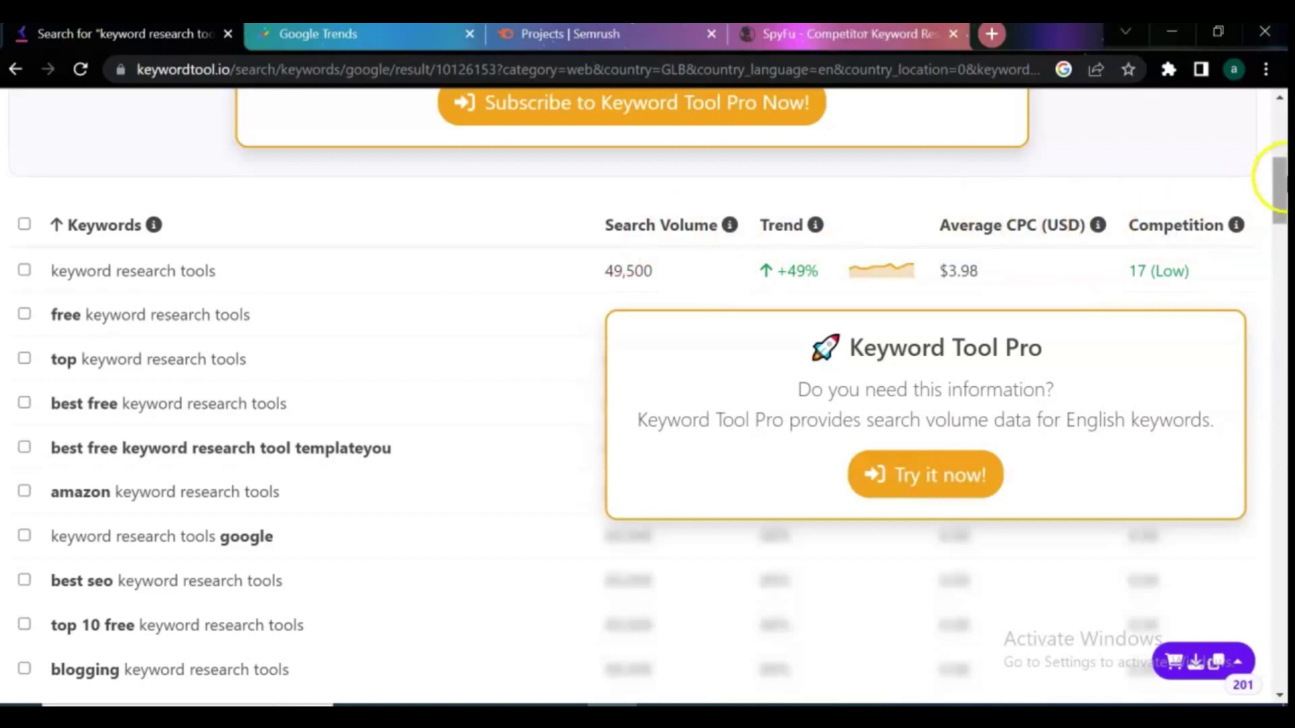
pyautogui.moveTo(1280, 180); pyautogui.dragTo(1280, 127)
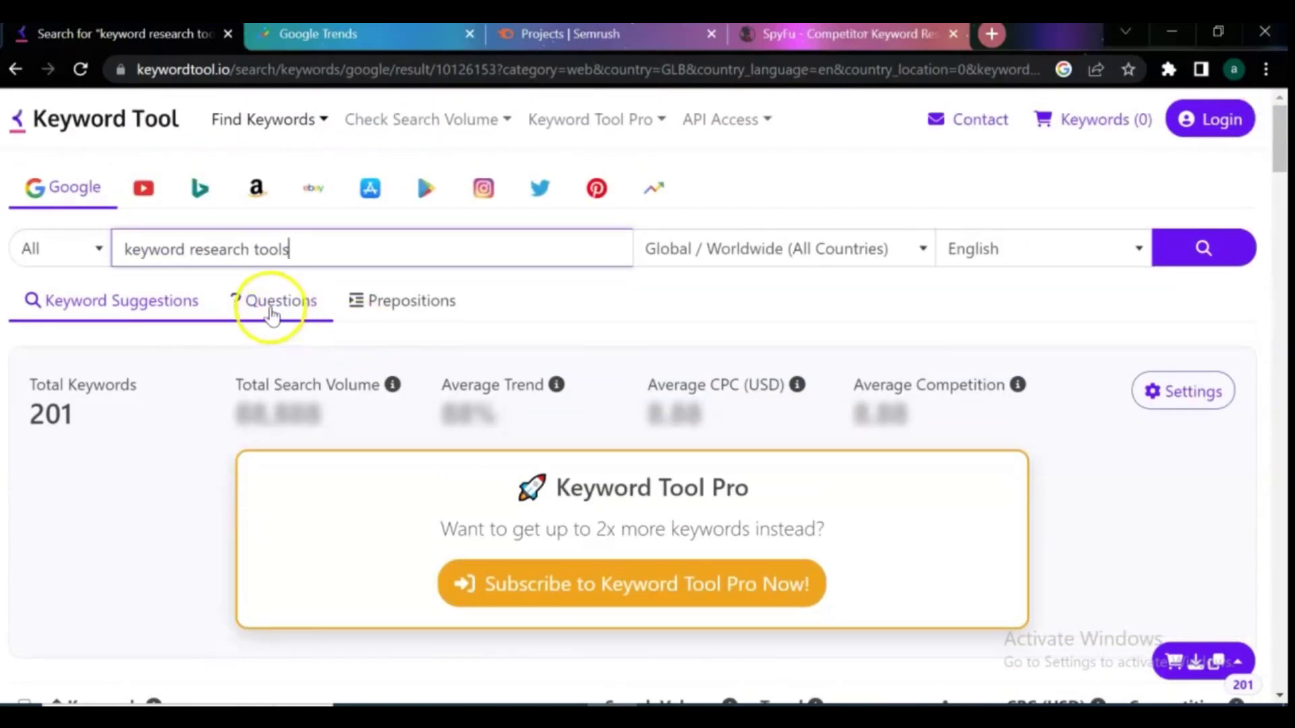
pyautogui.click(268, 309)
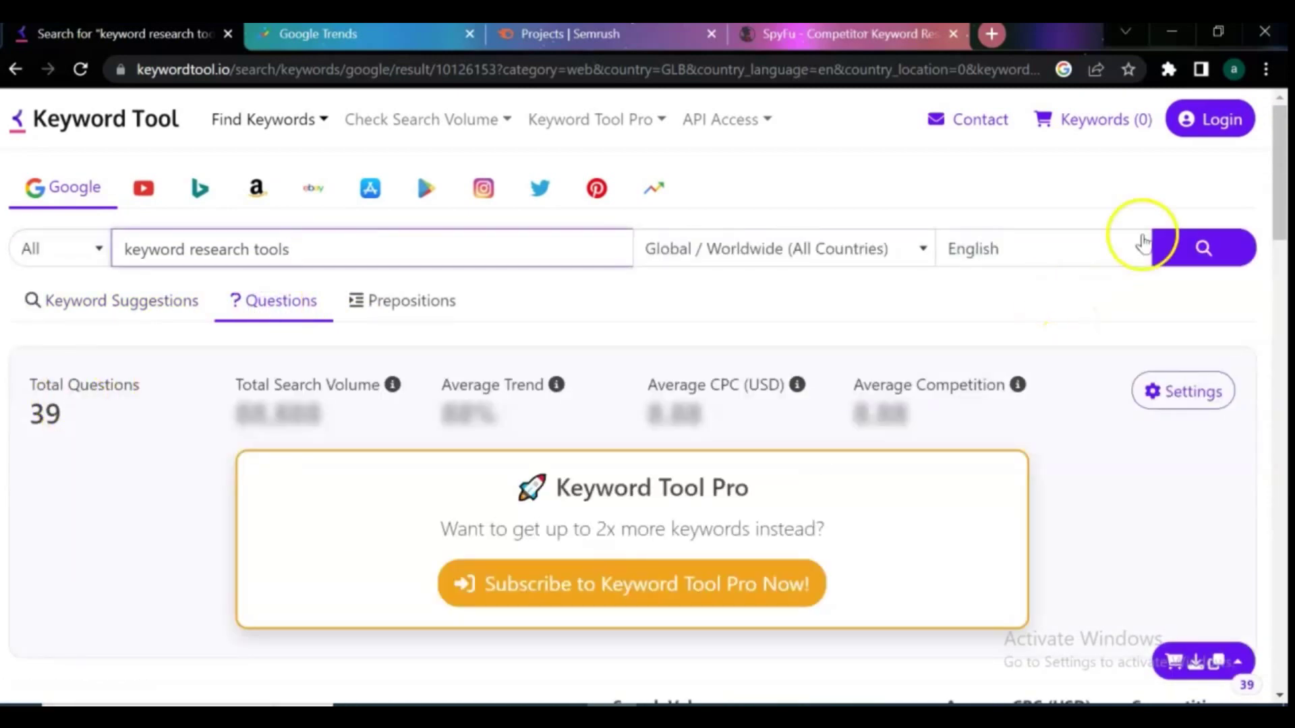
pyautogui.moveTo(1278, 190)
pyautogui.mouseDown()
pyautogui.moveTo(1282, 584)
pyautogui.moveTo(1228, 270)
pyautogui.moveTo(1200, 193)
pyautogui.moveTo(1210, 185)
pyautogui.mouseUp()
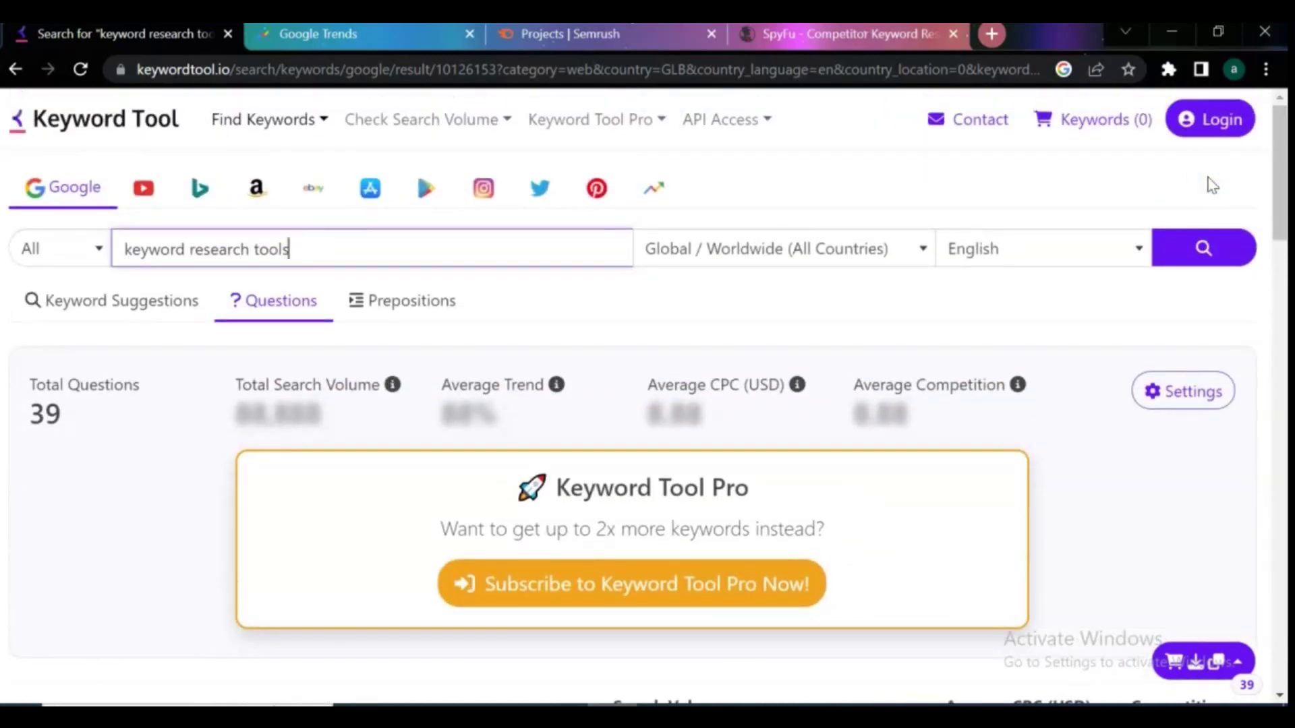
# - Switch the suggestion source from Google to YouTube for 'keyword research tools'
pyautogui.click(142, 191)
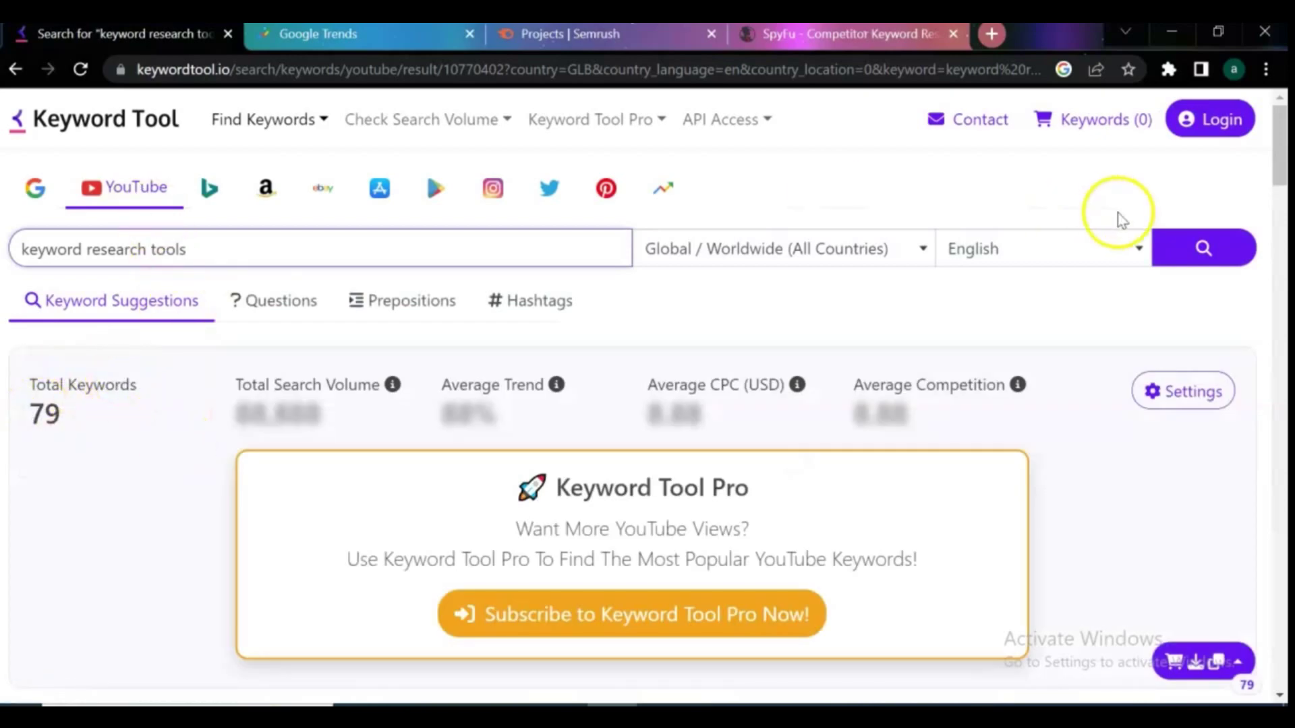
pyautogui.moveTo(1277, 159)
pyautogui.mouseDown()
pyautogui.moveTo(1280, 322)
pyautogui.moveTo(1279, 202)
pyautogui.moveTo(1281, 286)
pyautogui.moveTo(1264, 254)
pyautogui.mouseUp()
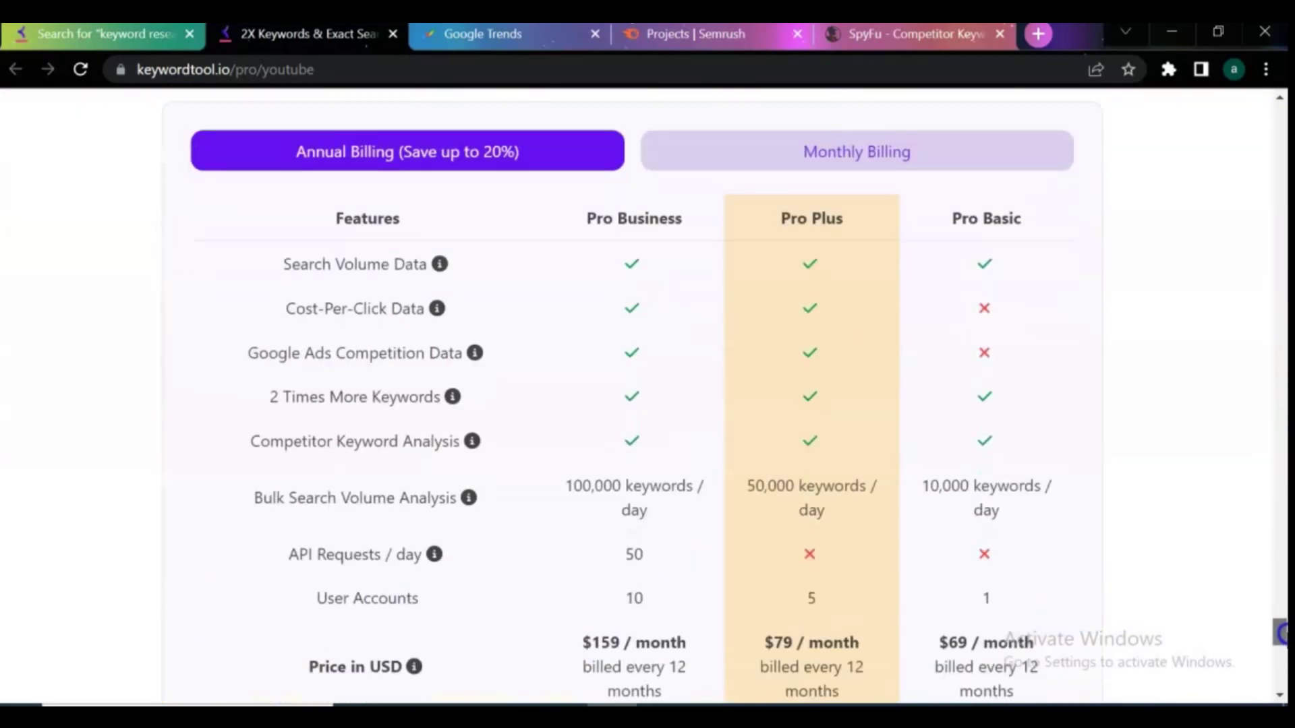
pyautogui.scroll(-2, 1281, 635)
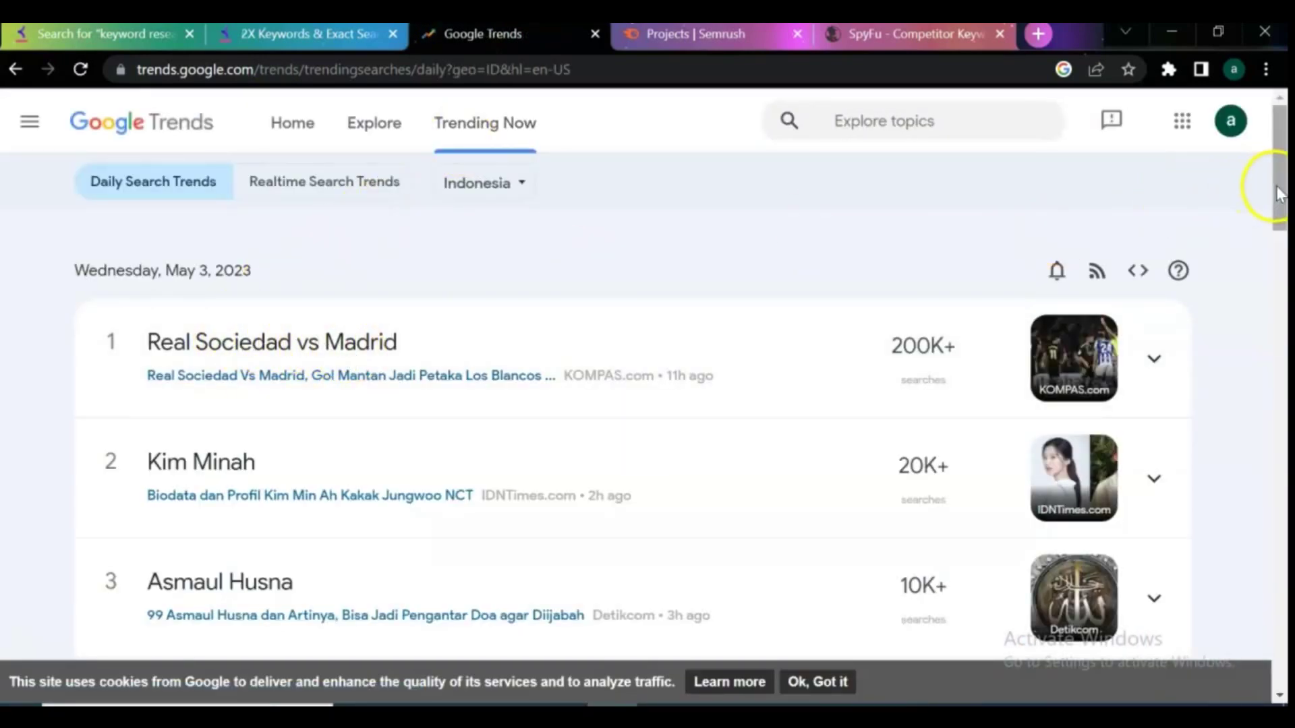
pyautogui.moveTo(1281, 188); pyautogui.dragTo(1283, 266)
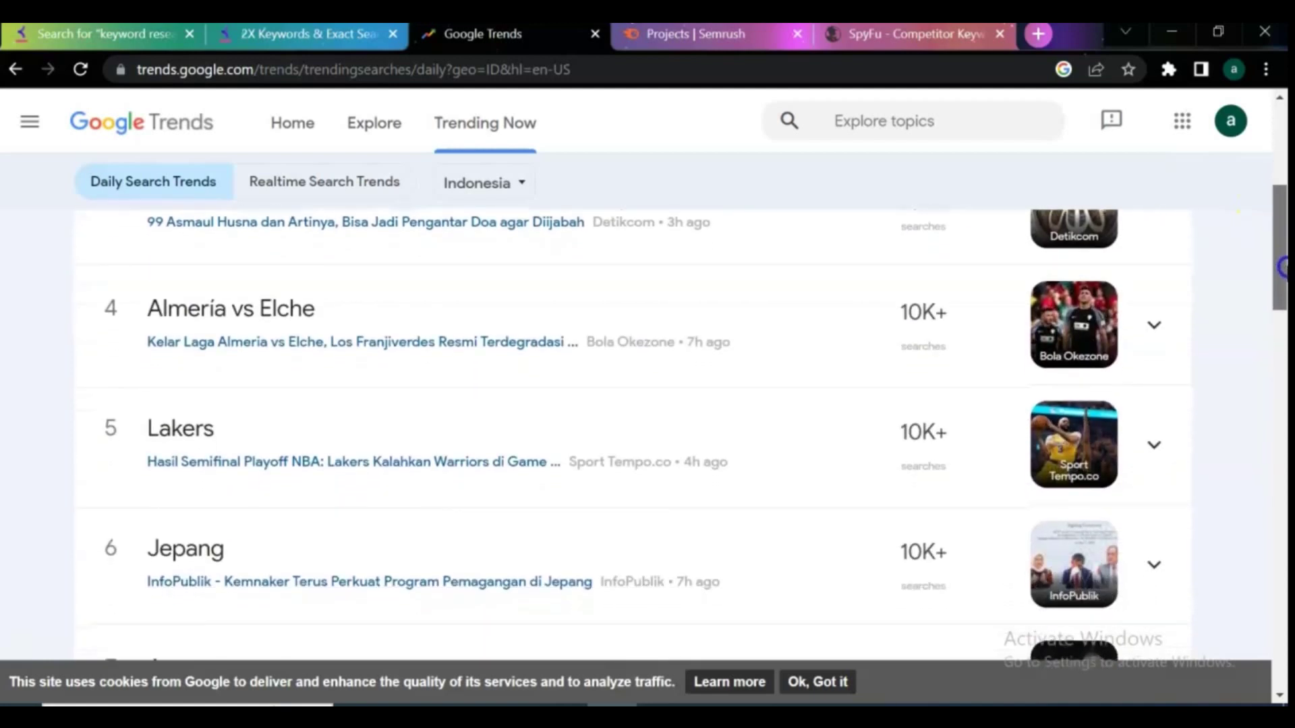
# - Change the daily trending searches country to Brazil
pyautogui.click(519, 186)
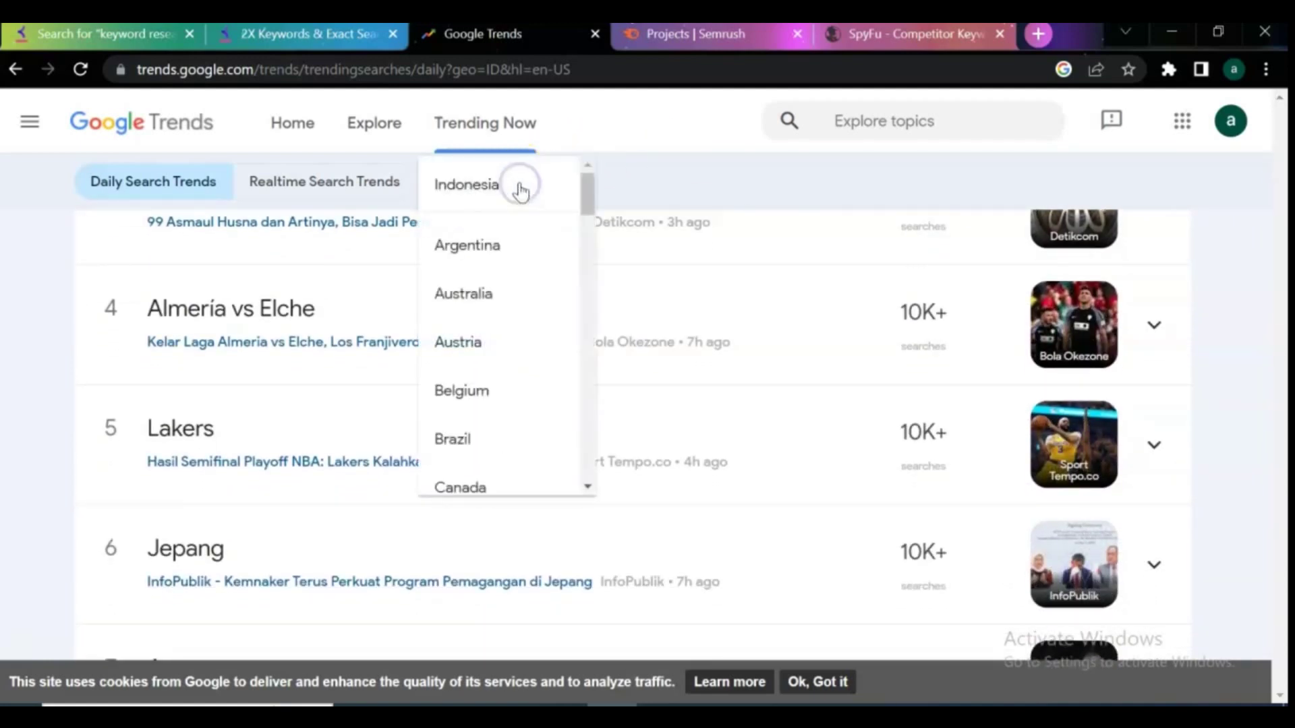
pyautogui.click(456, 460)
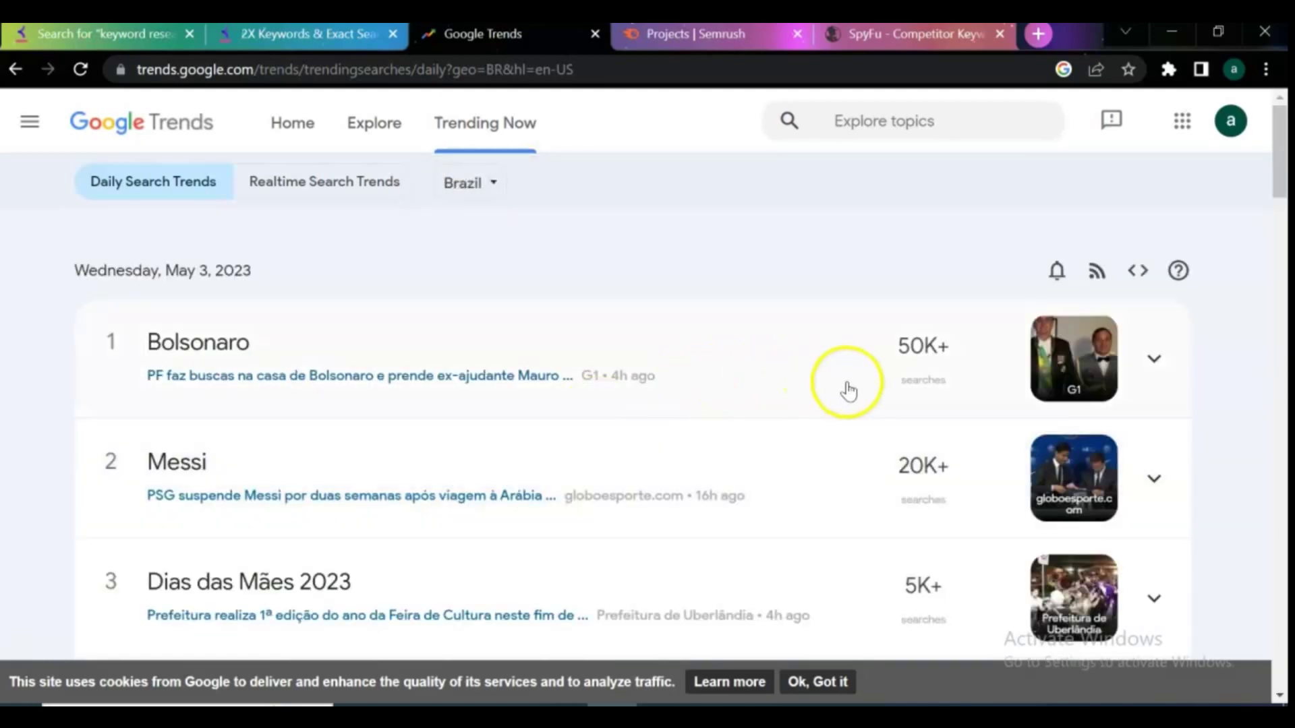
pyautogui.moveTo(1280, 192)
pyautogui.mouseDown()
pyautogui.moveTo(1281, 251)
pyautogui.moveTo(1276, 168)
pyautogui.mouseUp()
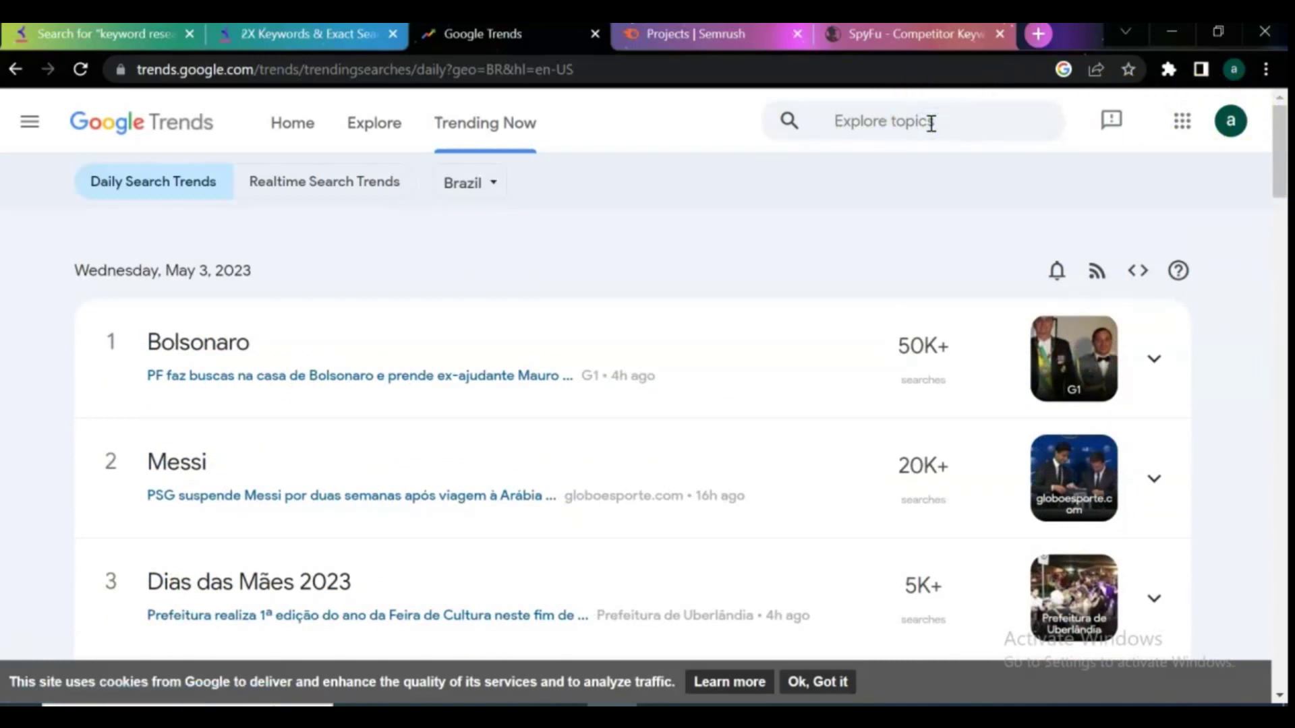
pyautogui.write('sock')
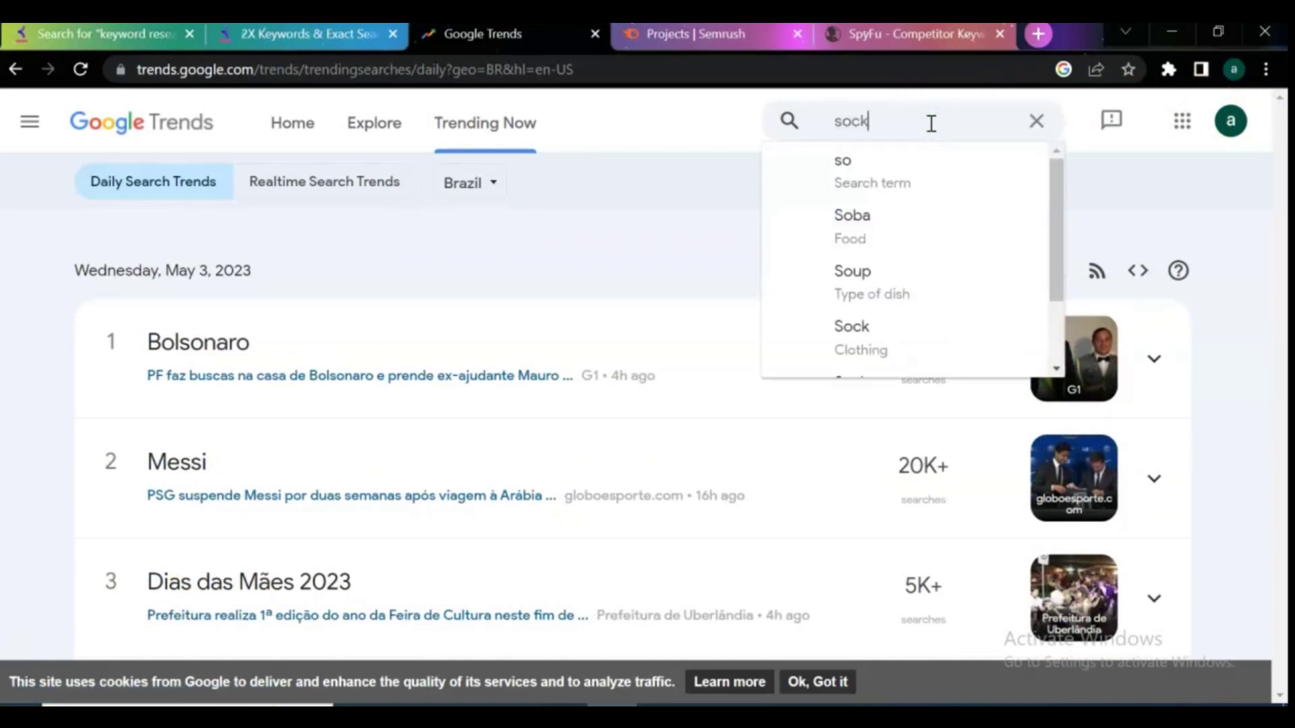
pyautogui.write('s')
# - Explore search interest for socks and limit the location to Bahrain
pyautogui.click(867, 167)
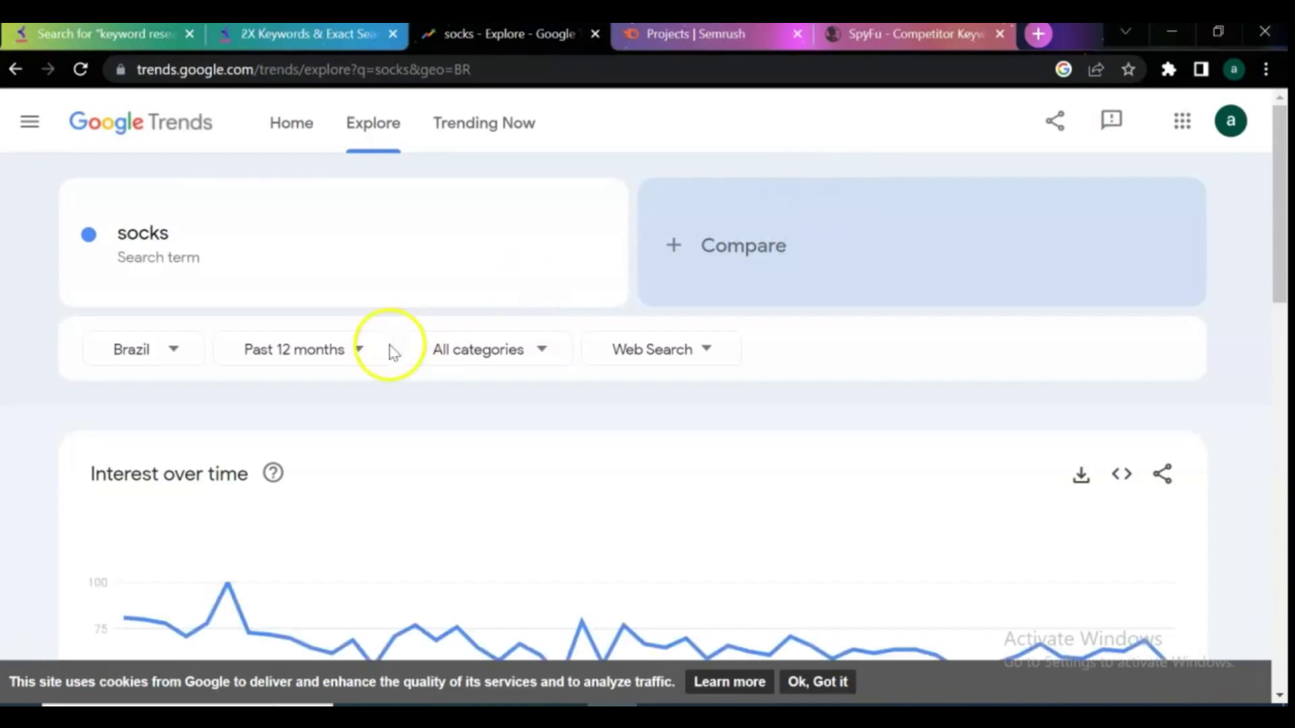
pyautogui.click(172, 361)
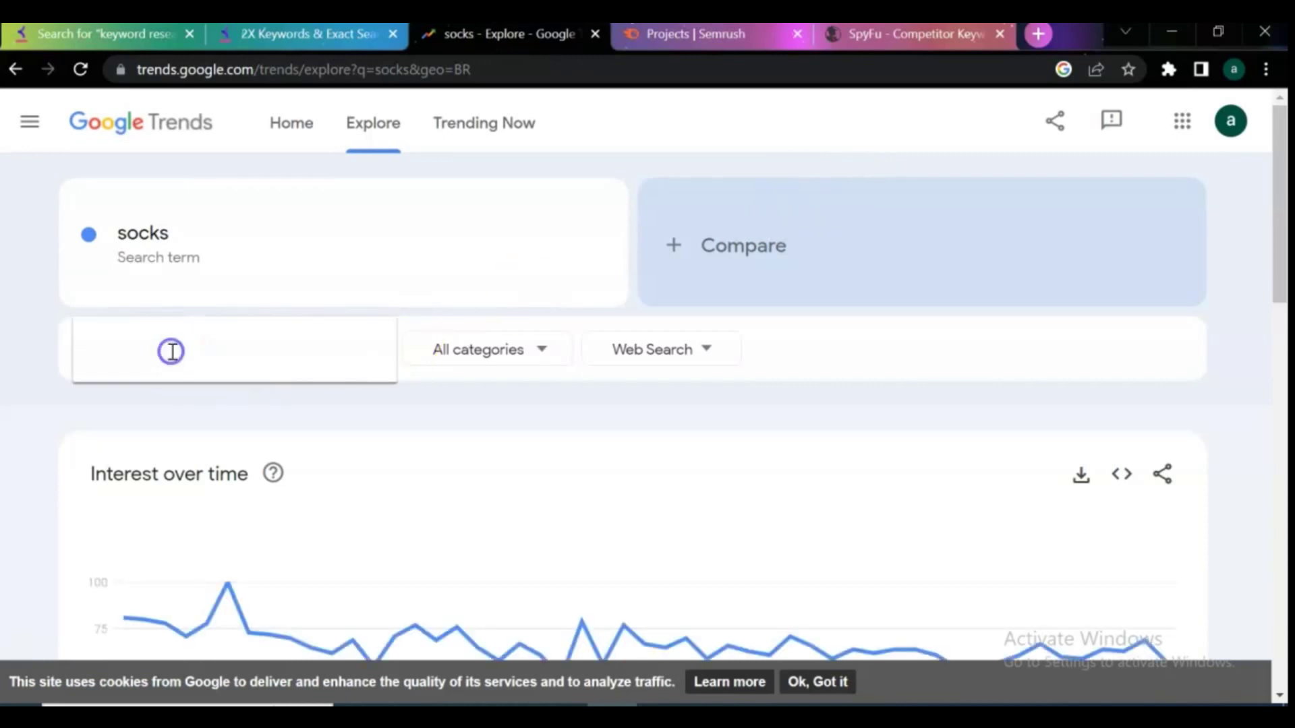
pyautogui.click(185, 456)
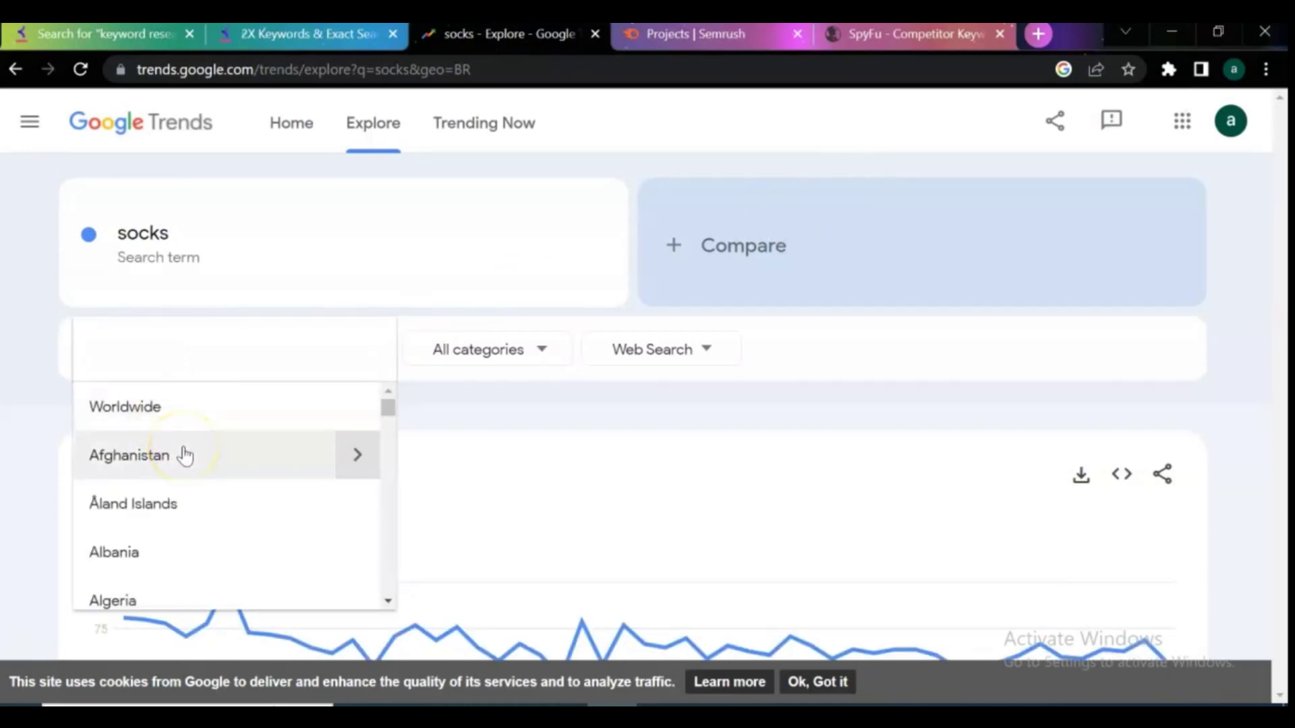
pyautogui.moveTo(388, 406); pyautogui.dragTo(391, 419)
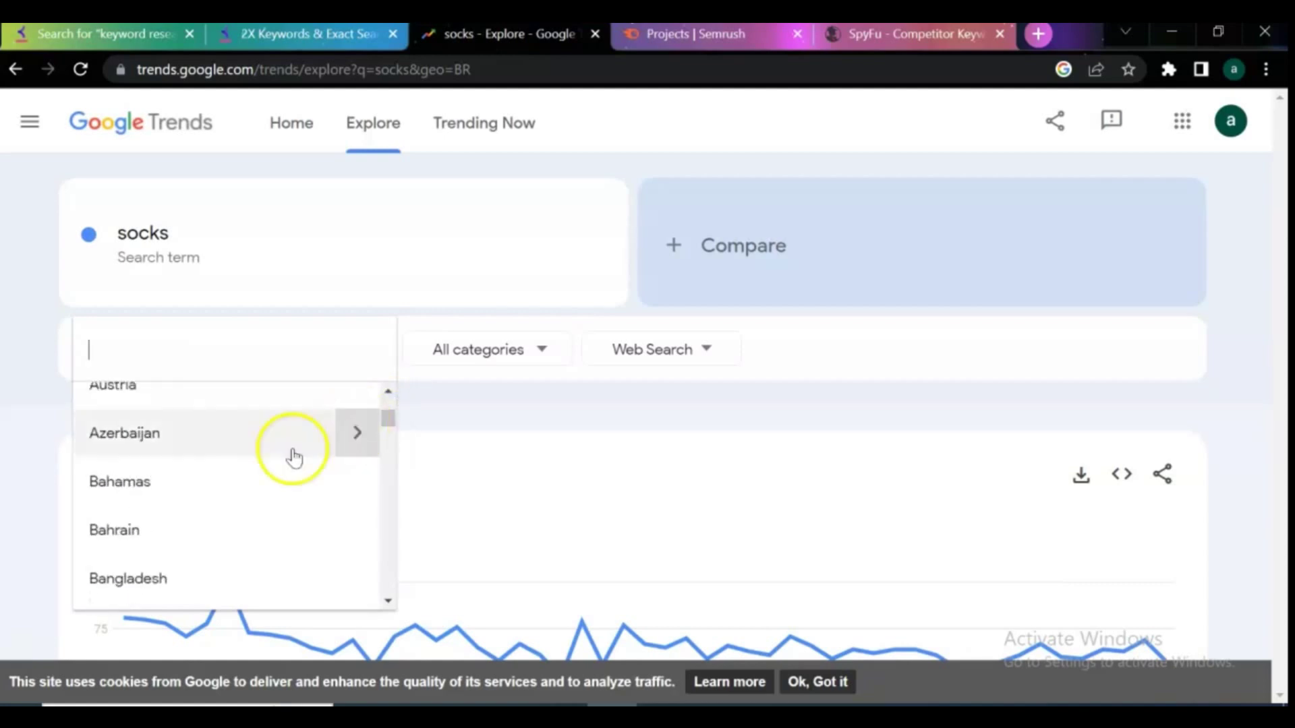
pyautogui.click(113, 522)
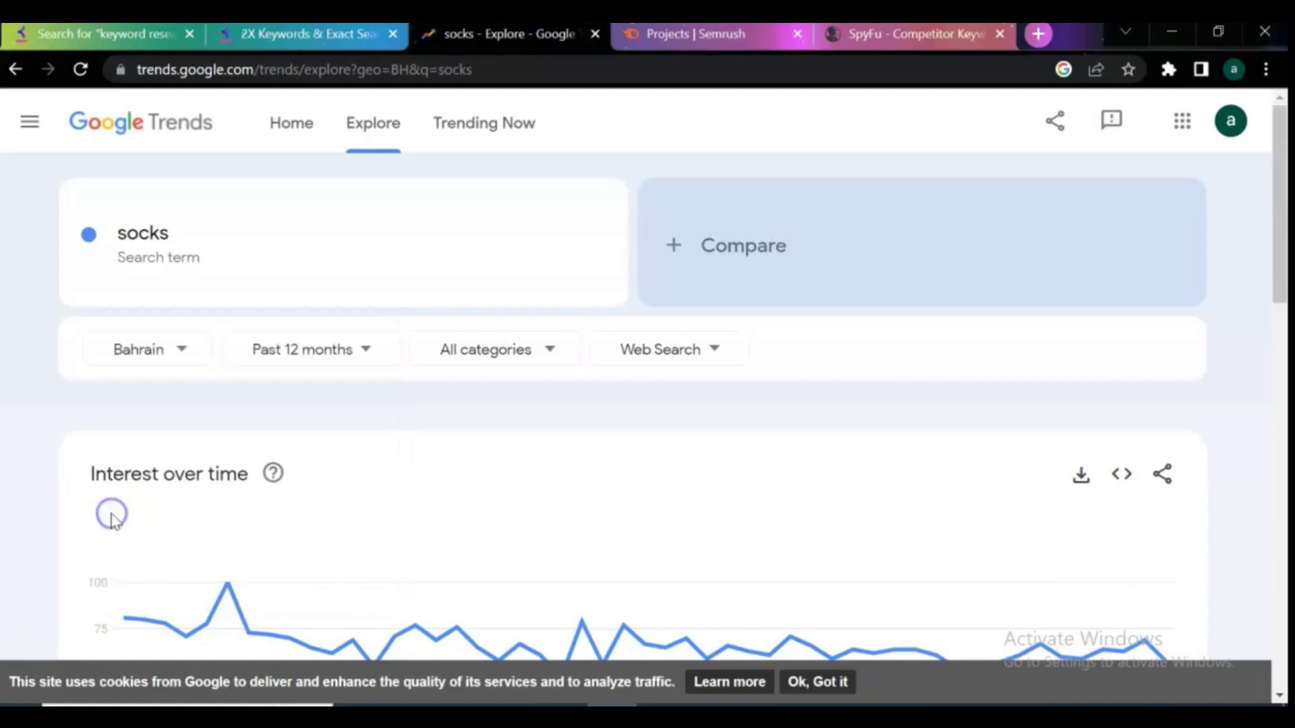
# - Widen the socks chart to the past 5 years
pyautogui.click(368, 358)
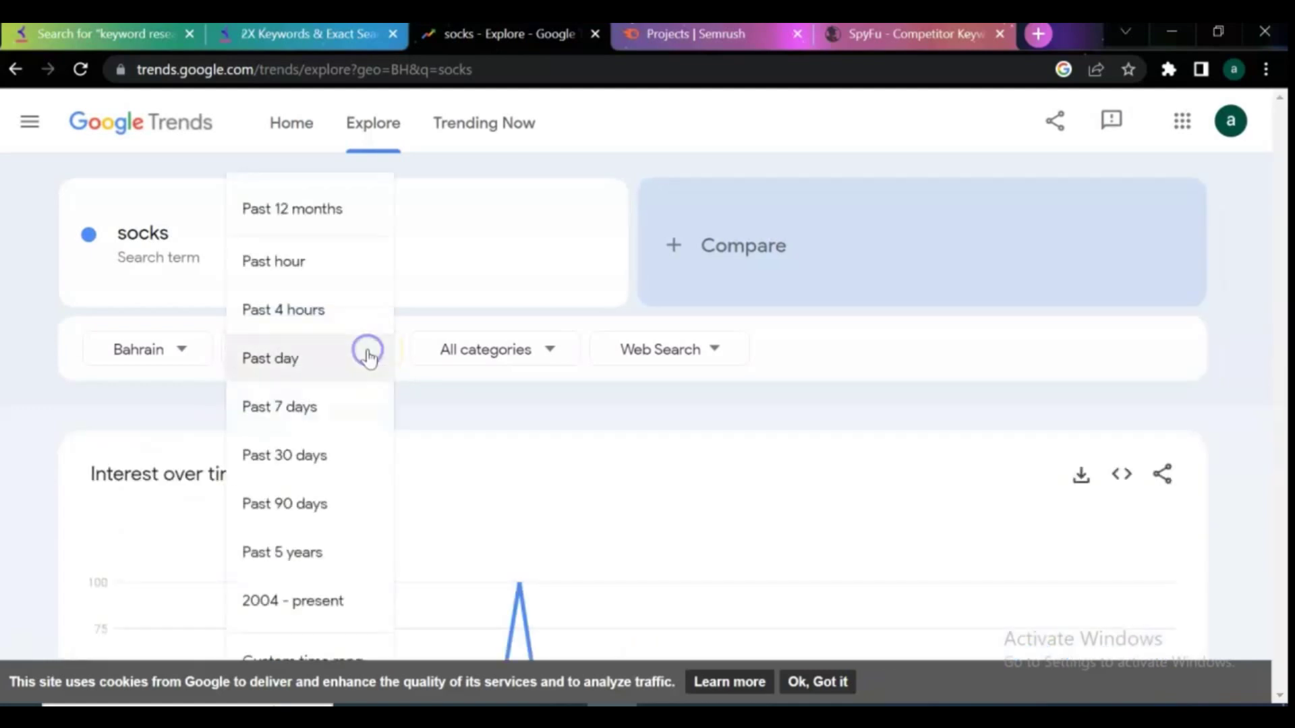
pyautogui.click(275, 553)
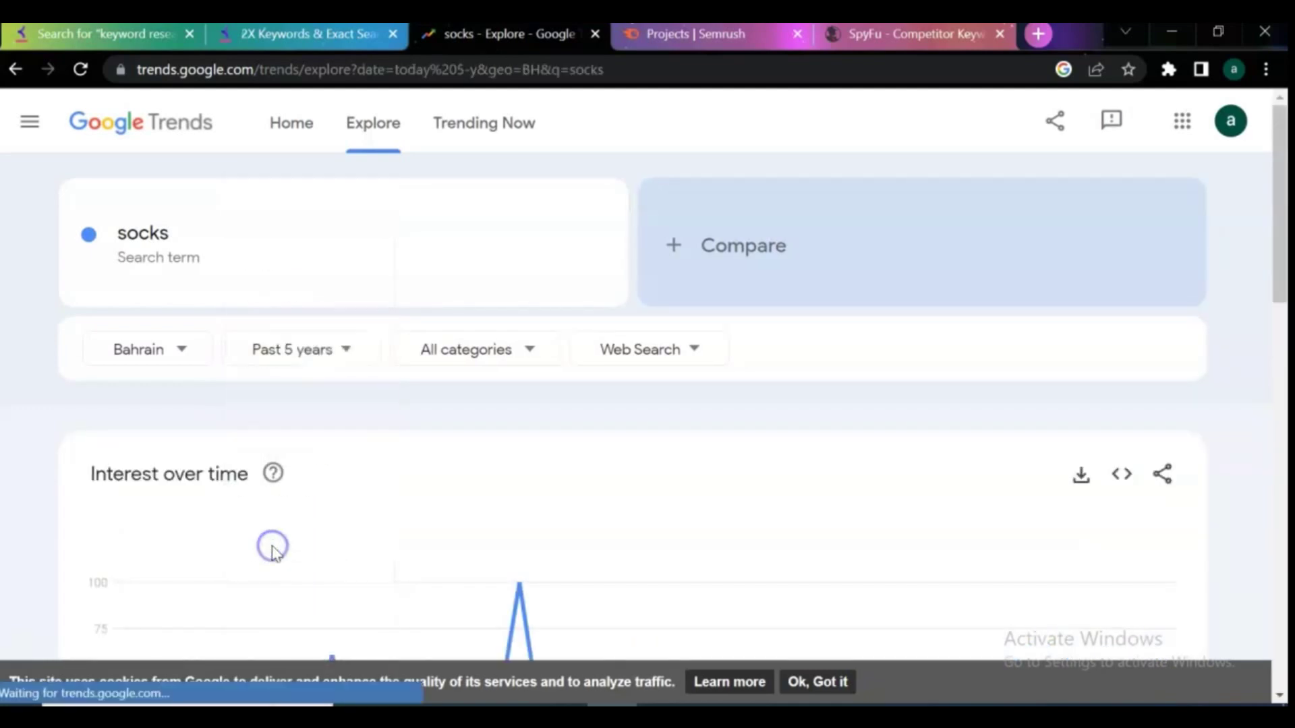
pyautogui.click(529, 348)
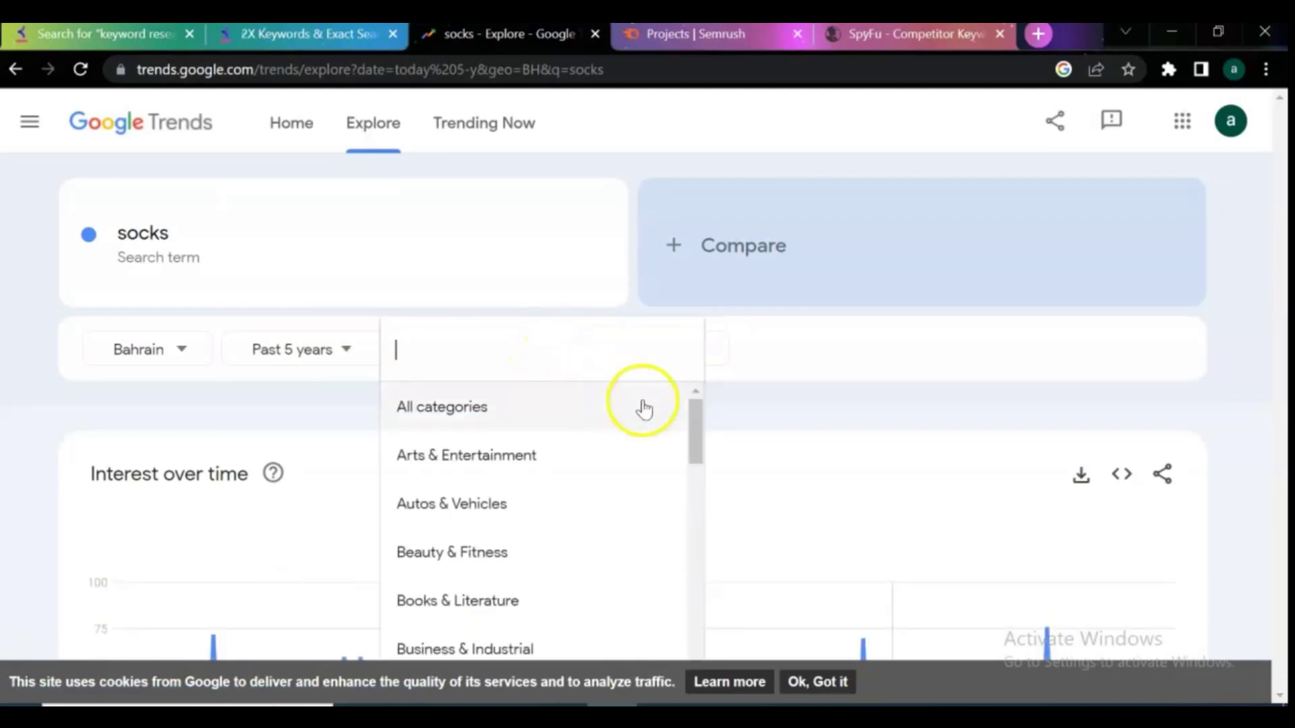
pyautogui.moveTo(695, 425); pyautogui.dragTo(672, 638)
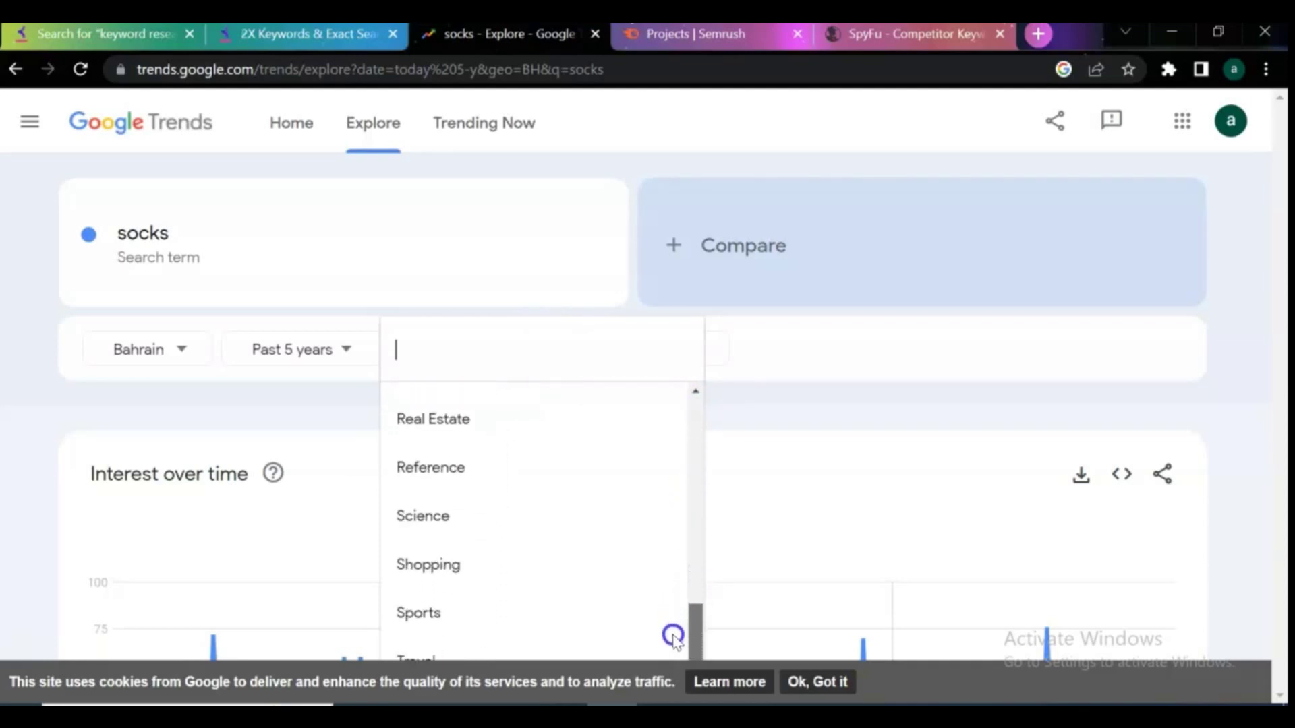
# - Restrict the socks data to the Shopping category and start a comparison term
pyautogui.click(428, 563)
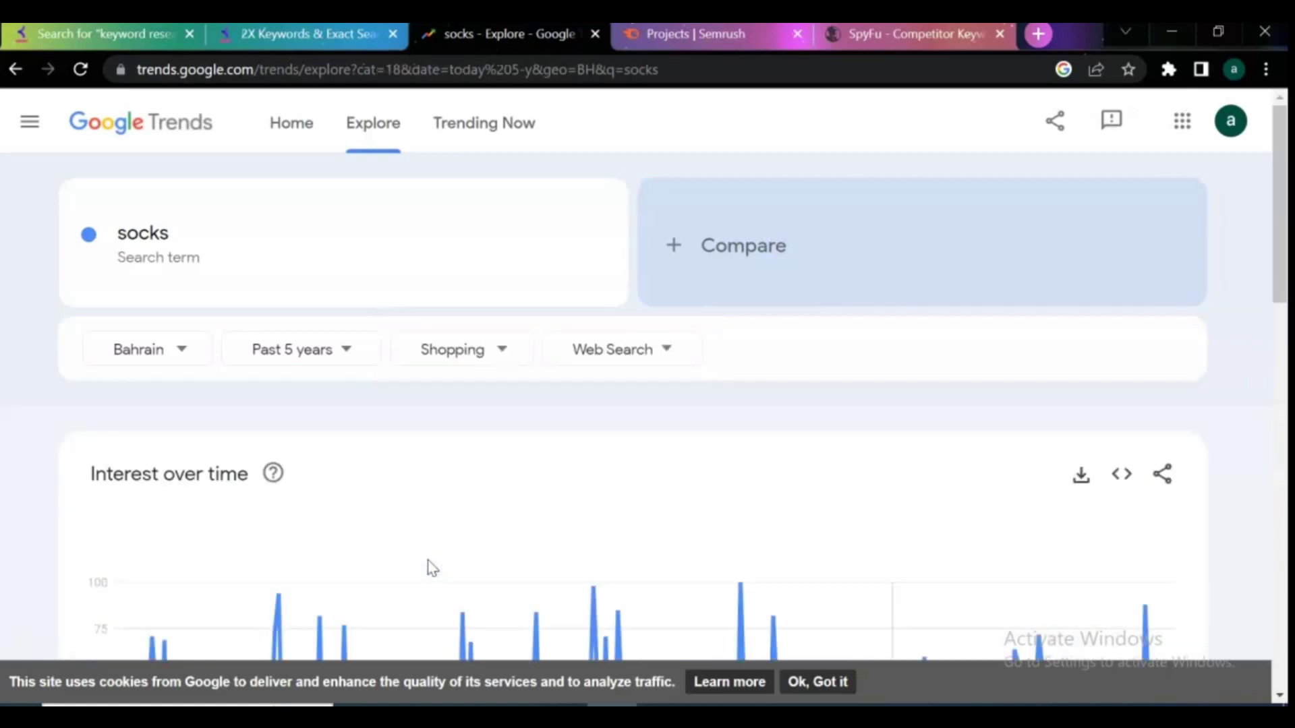
pyautogui.moveTo(1276, 216); pyautogui.dragTo(1282, 320)
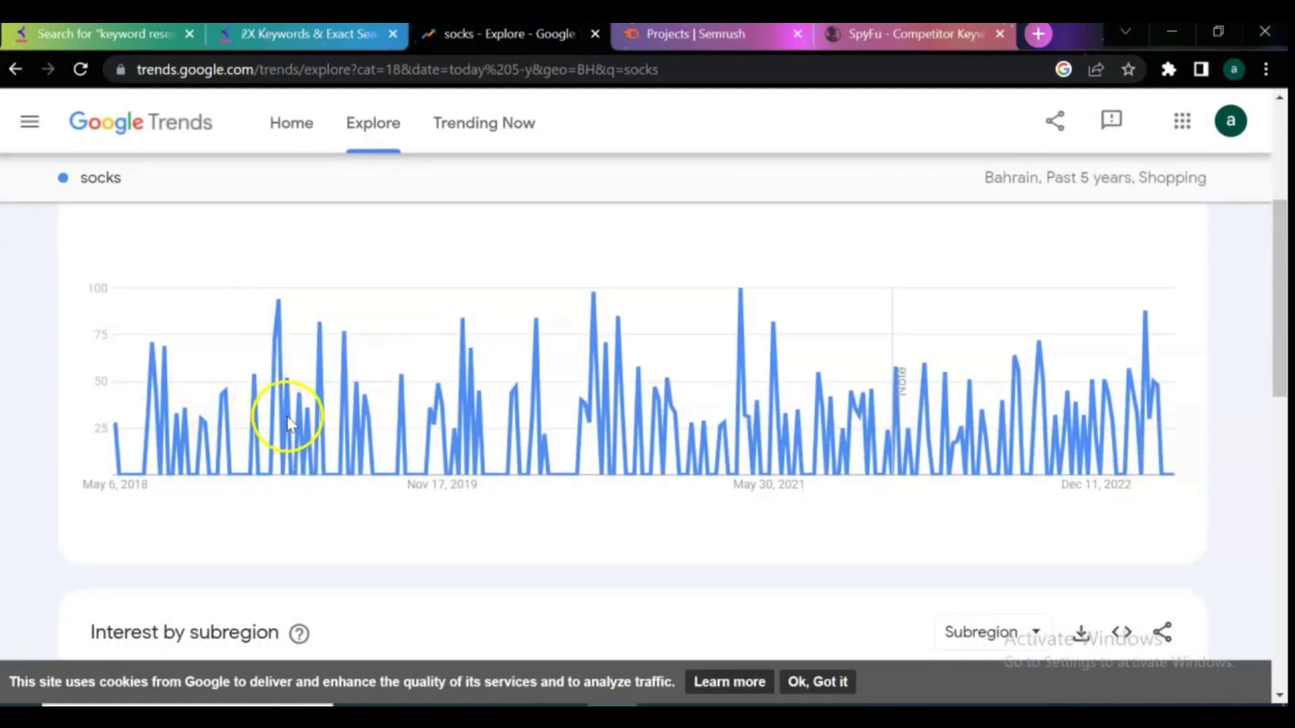
pyautogui.moveTo(1280, 349); pyautogui.dragTo(1282, 455)
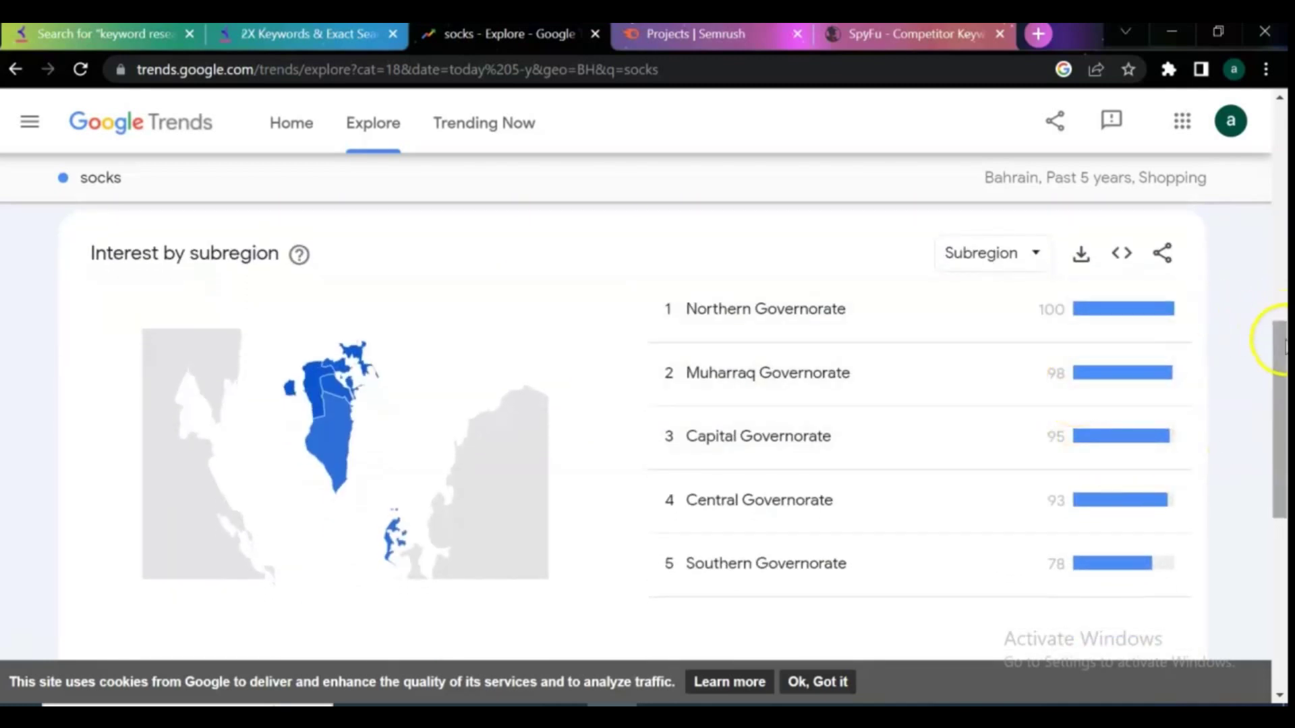
pyautogui.moveTo(1277, 338); pyautogui.dragTo(1279, 104)
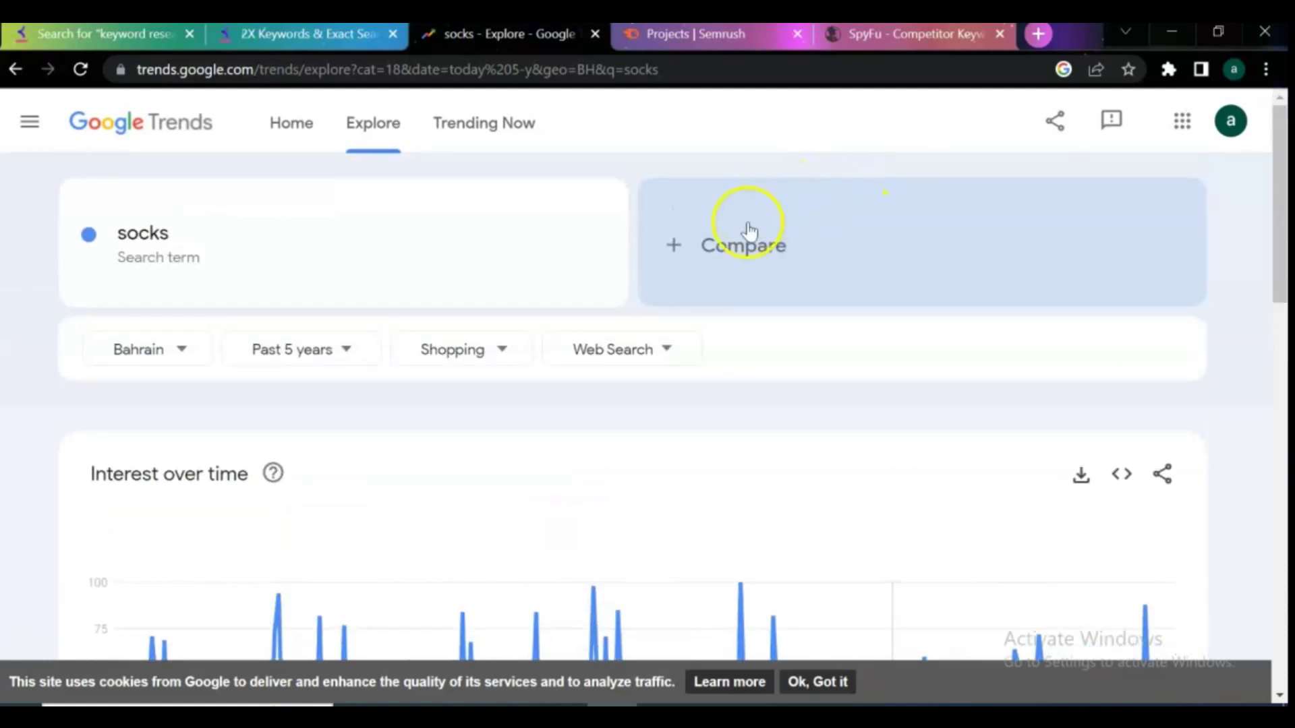
pyautogui.click(725, 245)
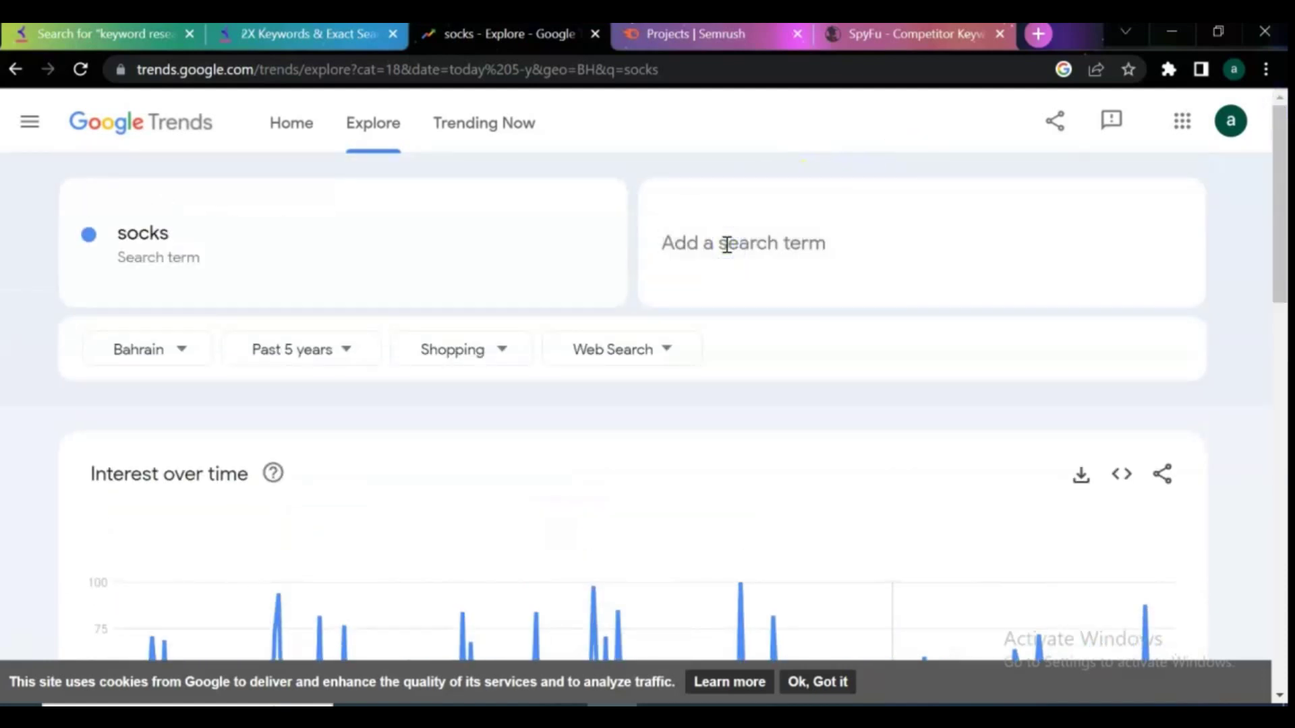
pyautogui.write('shir')
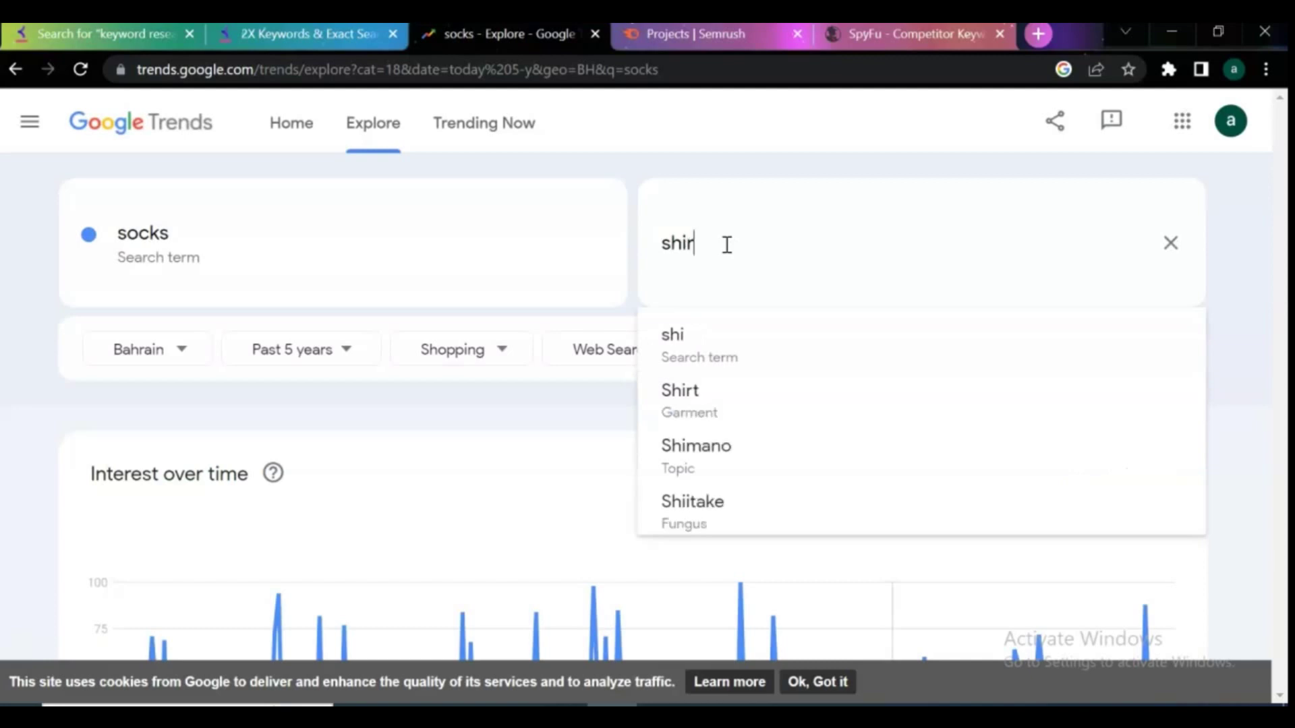
pyautogui.write('t')
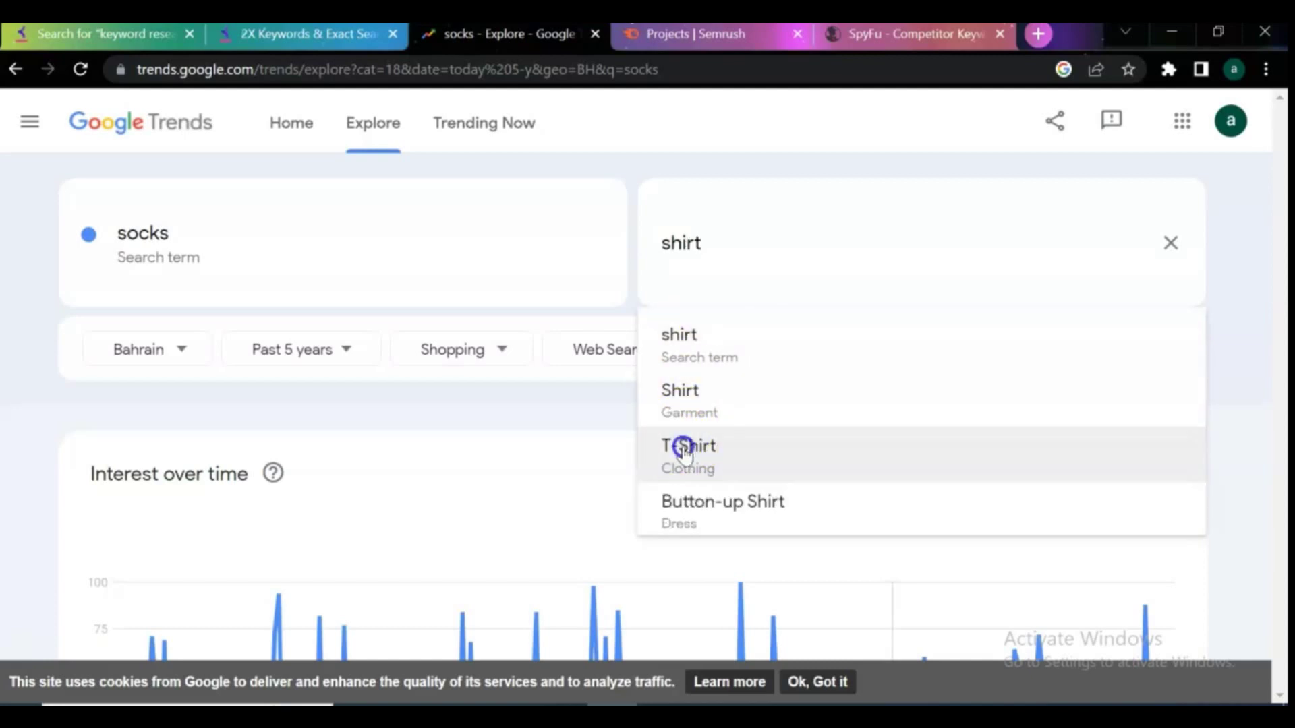
# - Add T-Shirt and Shoes as comparison terms against socks
pyautogui.click(684, 450)
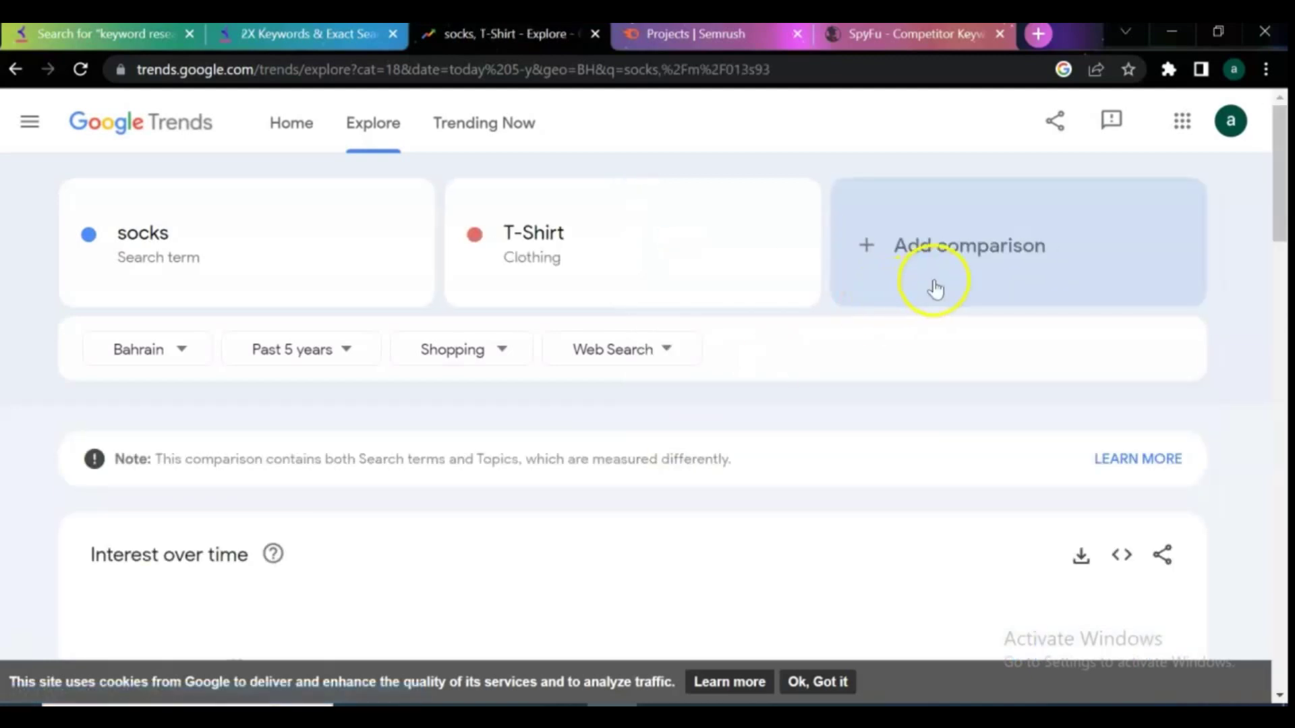
pyautogui.click(930, 250)
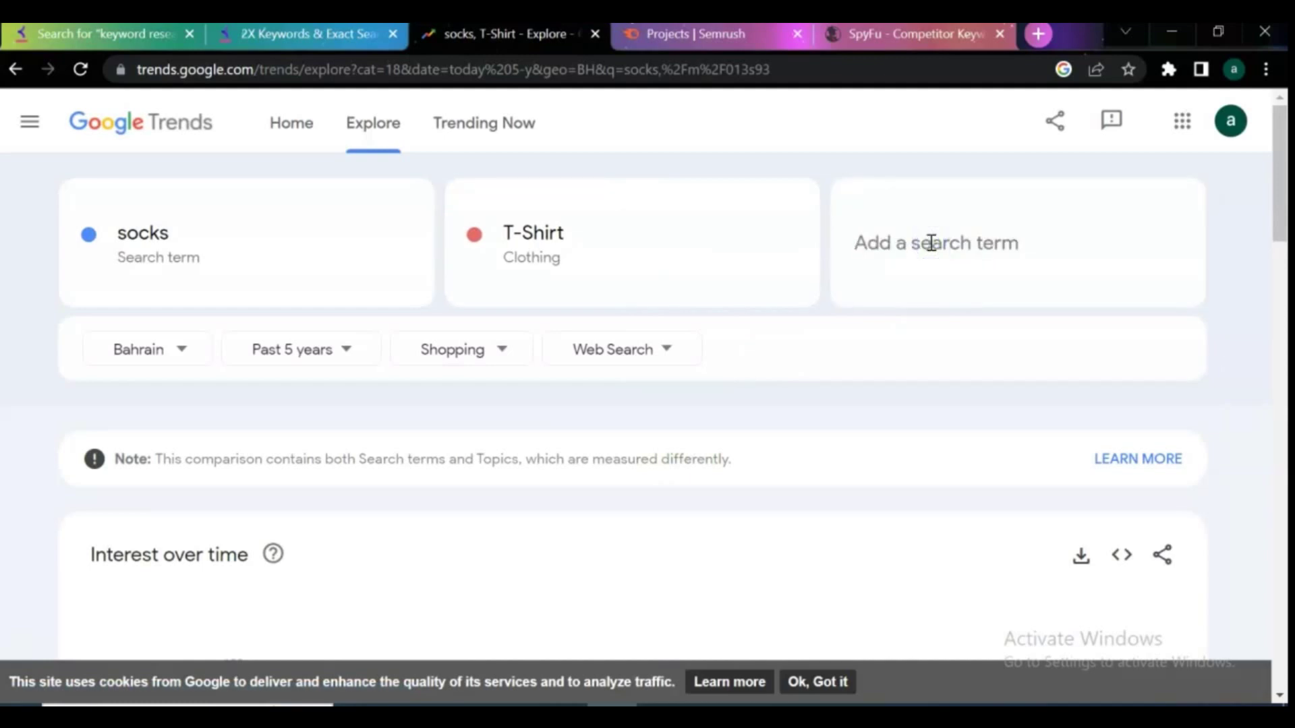
pyautogui.write('sho')
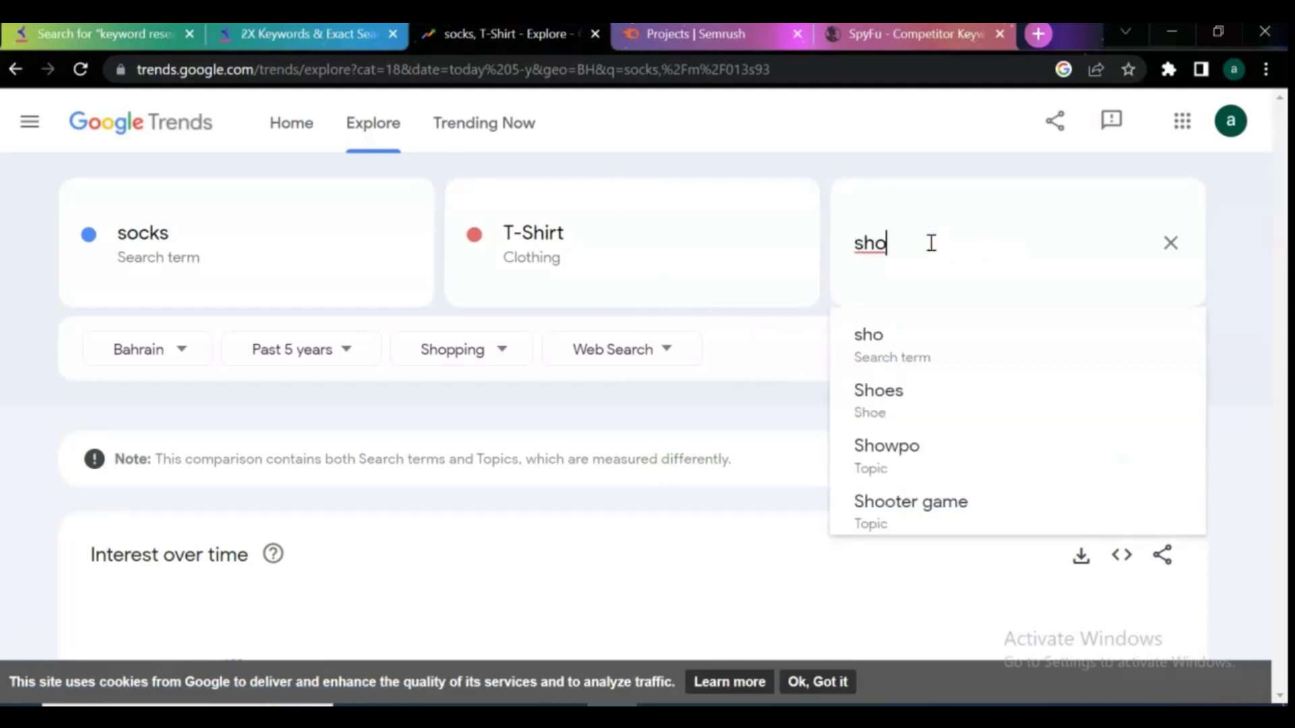
pyautogui.click(870, 404)
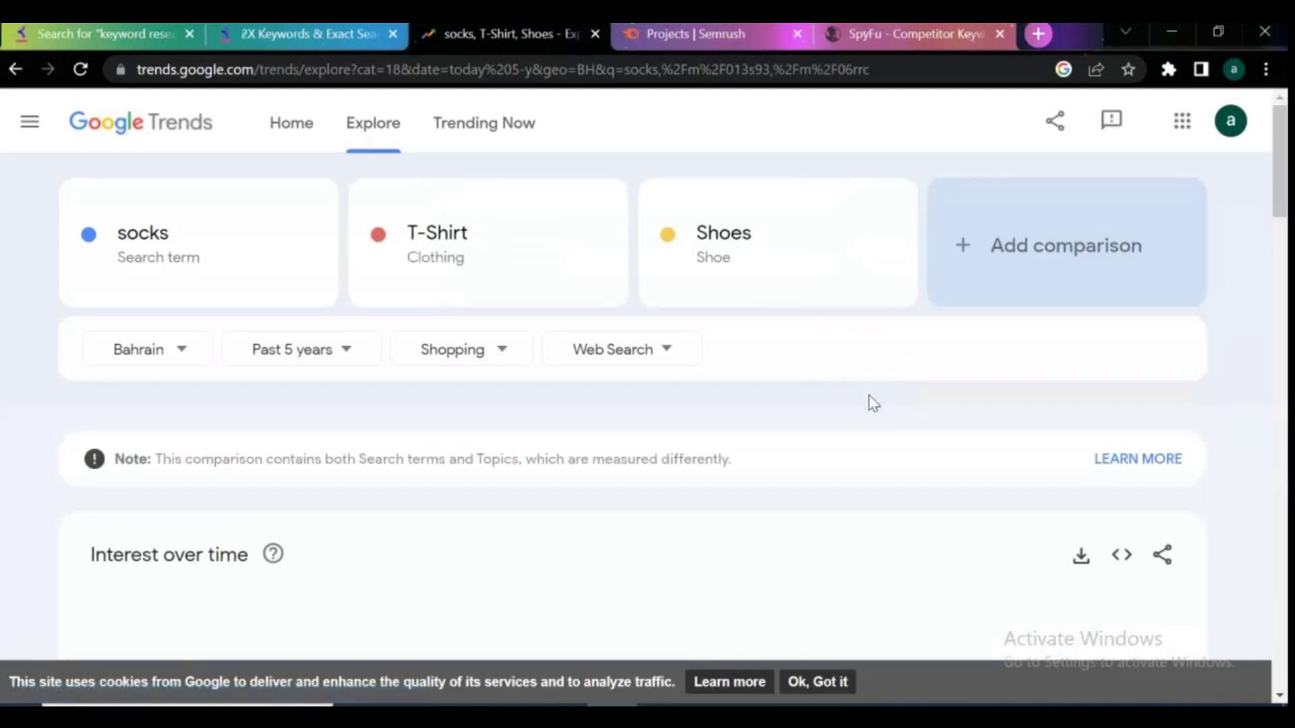
pyautogui.scroll(-3, 1257, 173)
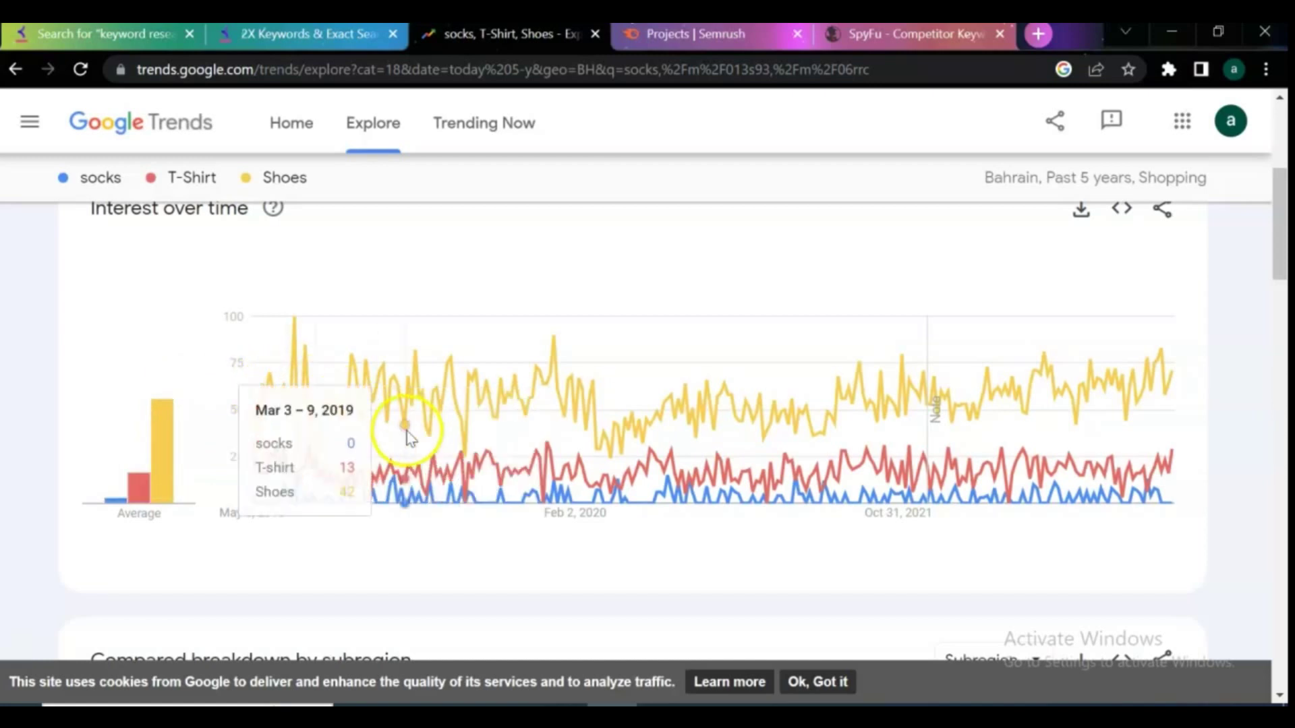
pyautogui.moveTo(1279, 233); pyautogui.dragTo(1232, 246)
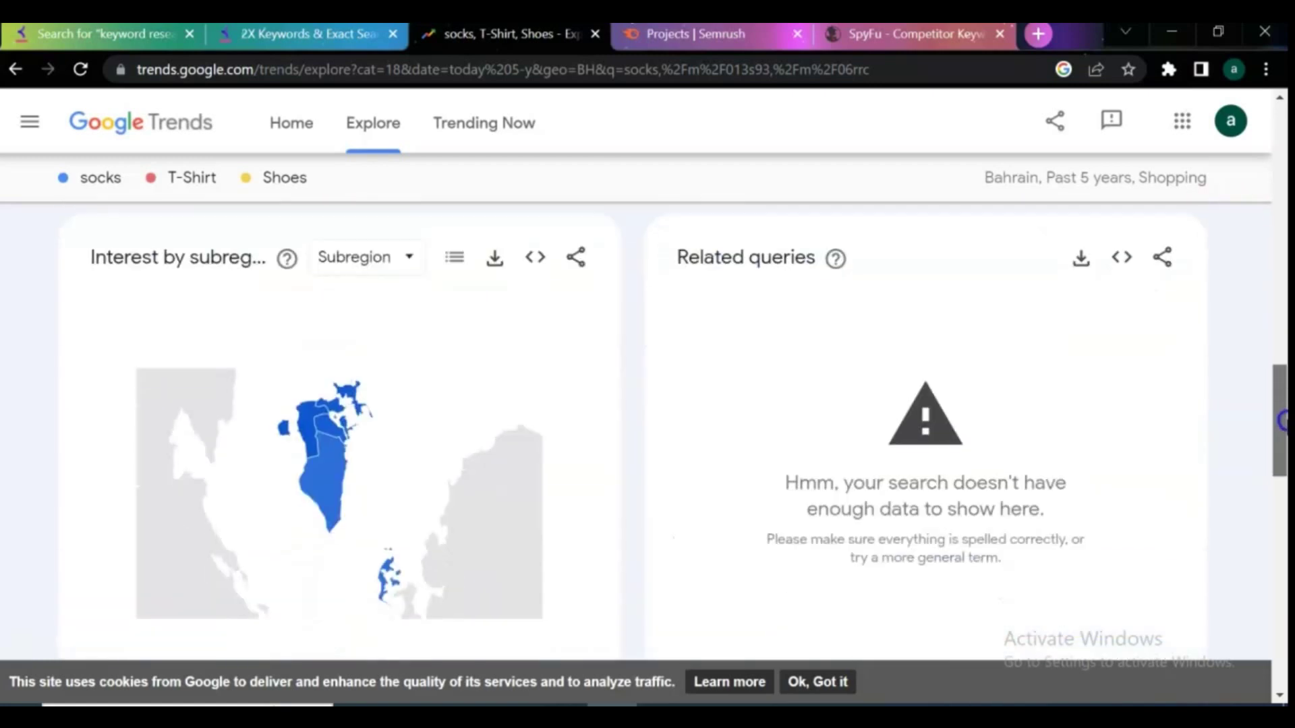
# - Review the comparison chart, then move over to the Semrush Projects page
pyautogui.moveTo(1280, 217); pyautogui.dragTo(1274, 128)
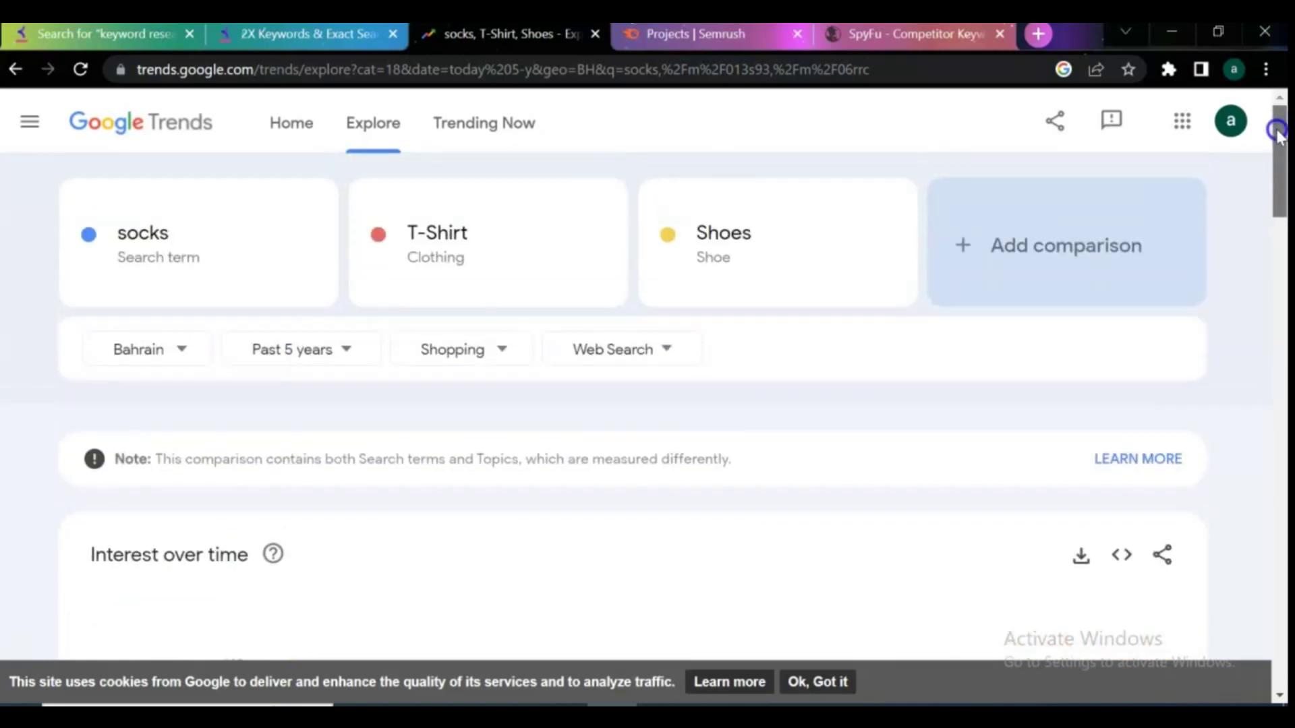
pyautogui.click(311, 249)
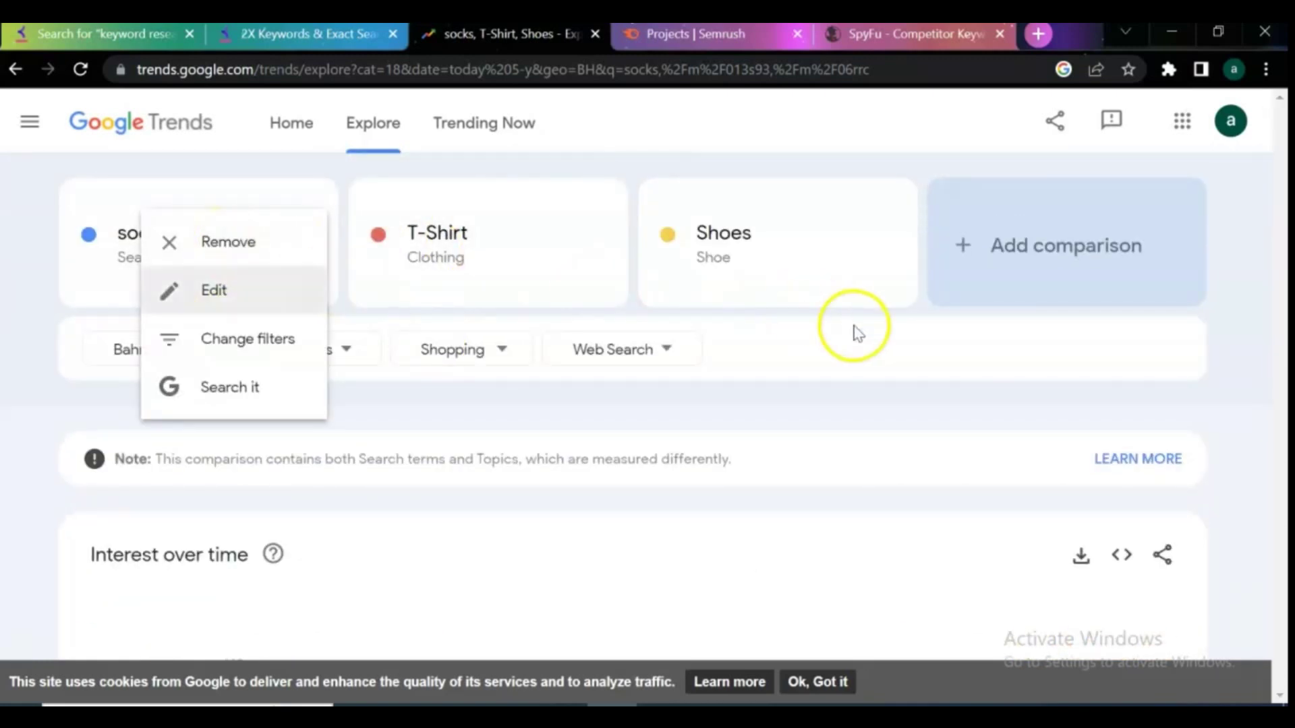
pyautogui.click(714, 32)
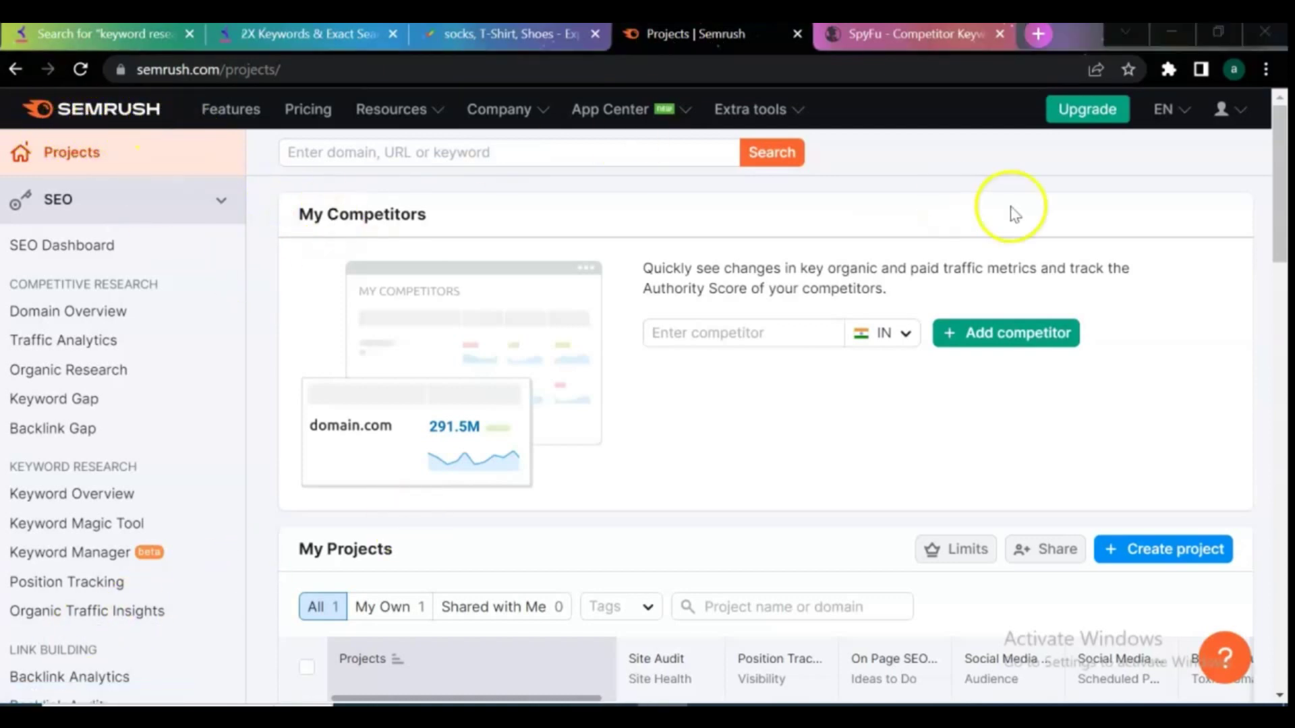
pyautogui.moveTo(1279, 190); pyautogui.dragTo(1282, 405)
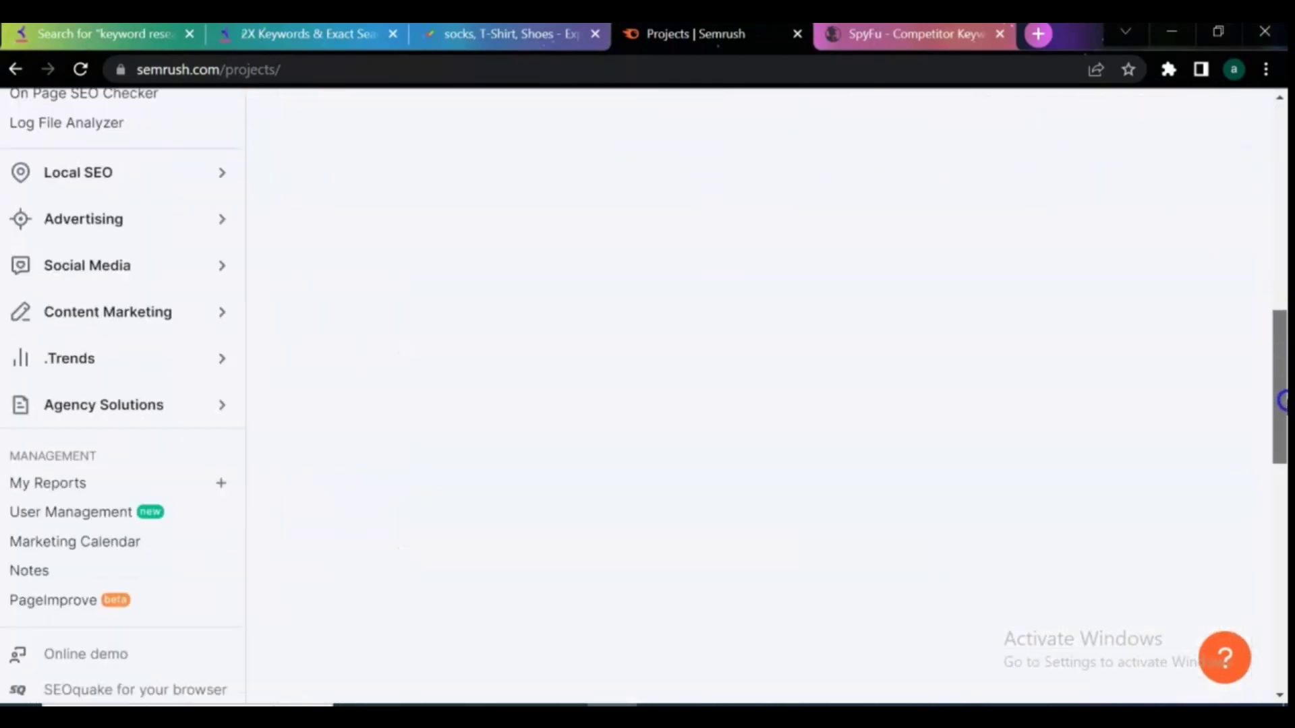
# - Scroll the Semrush page and start a new domain, URL or keyword search
pyautogui.moveTo(1283, 404); pyautogui.dragTo(1255, 134)
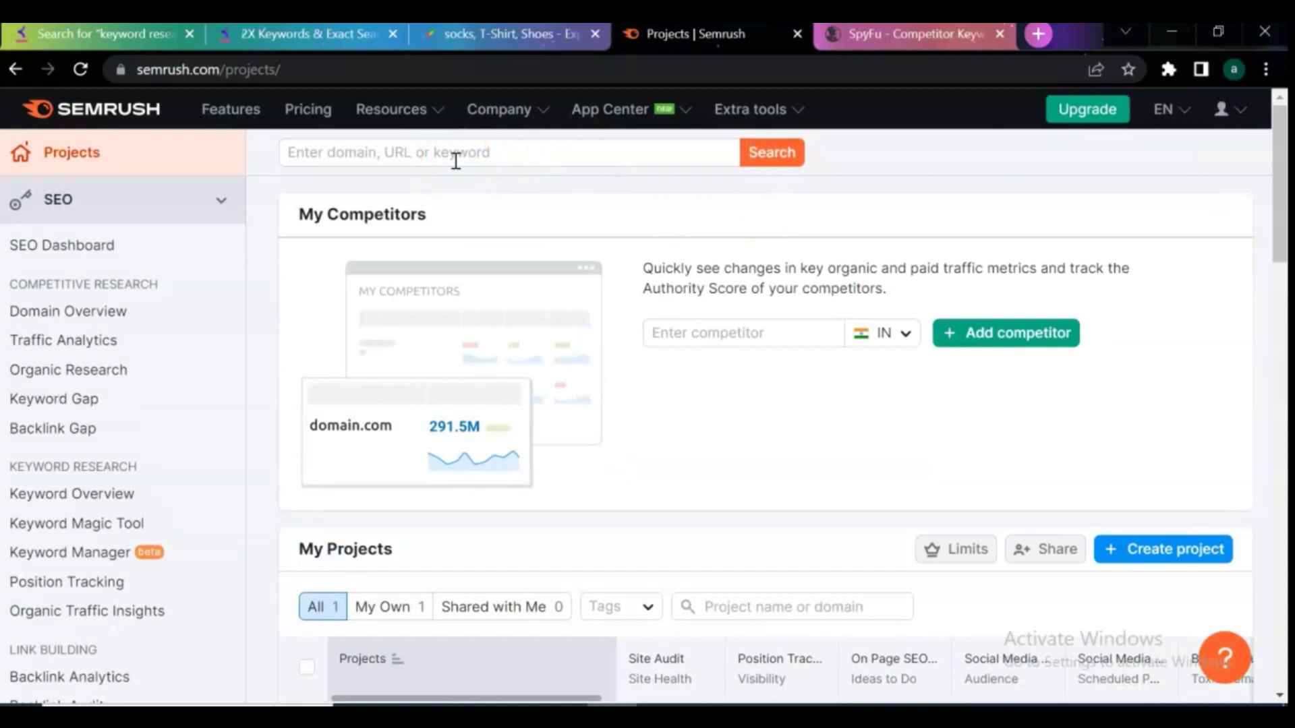
pyautogui.click(496, 150)
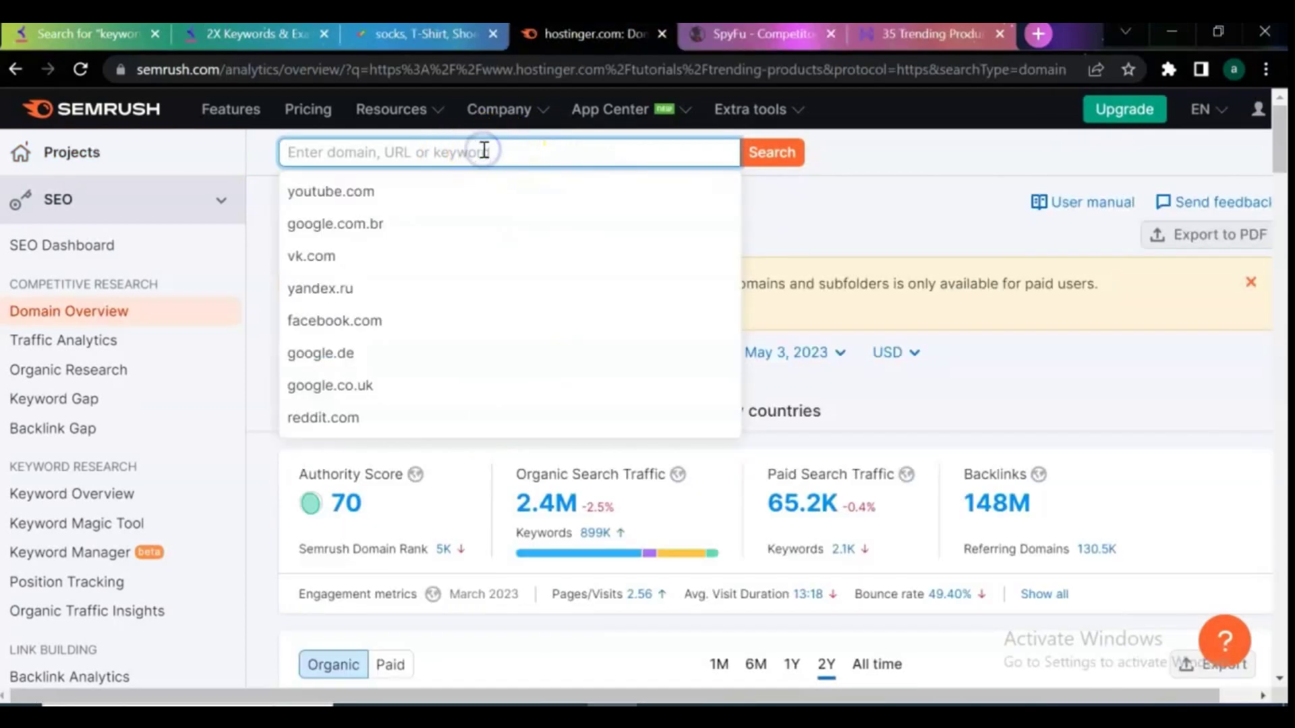
pyautogui.write('k')
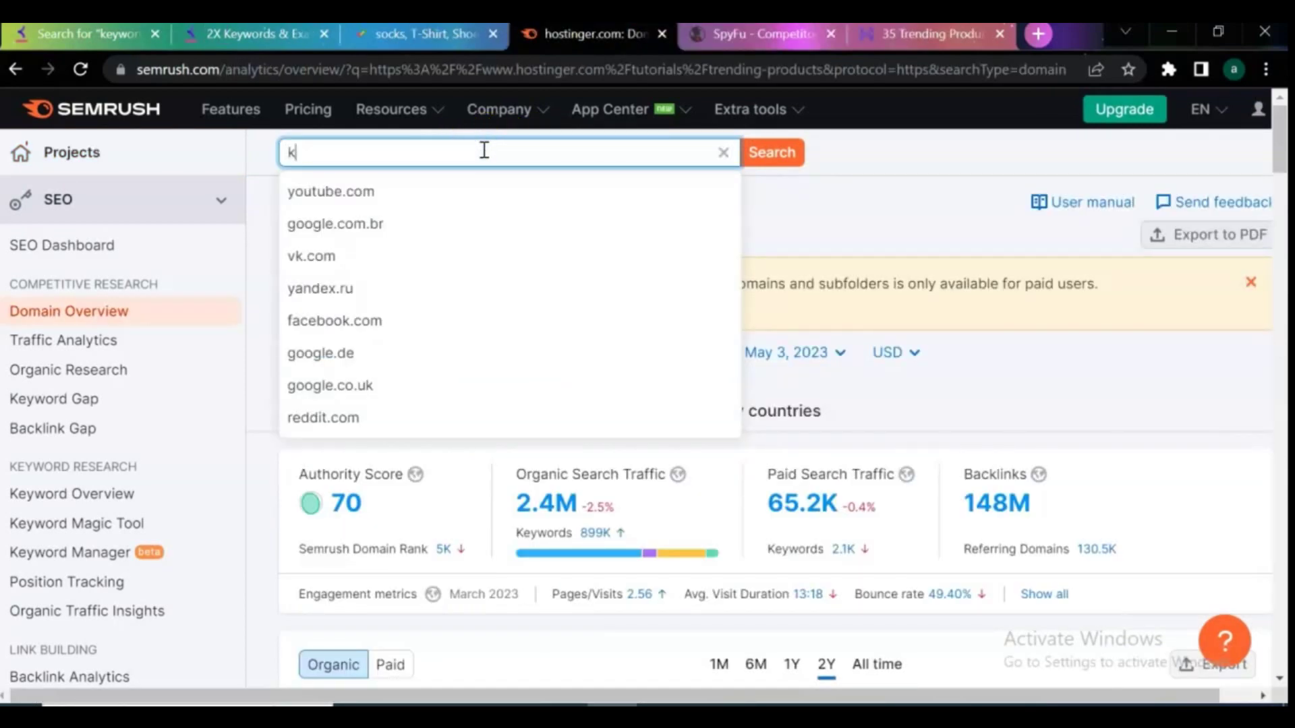
pyautogui.write('eyword ')
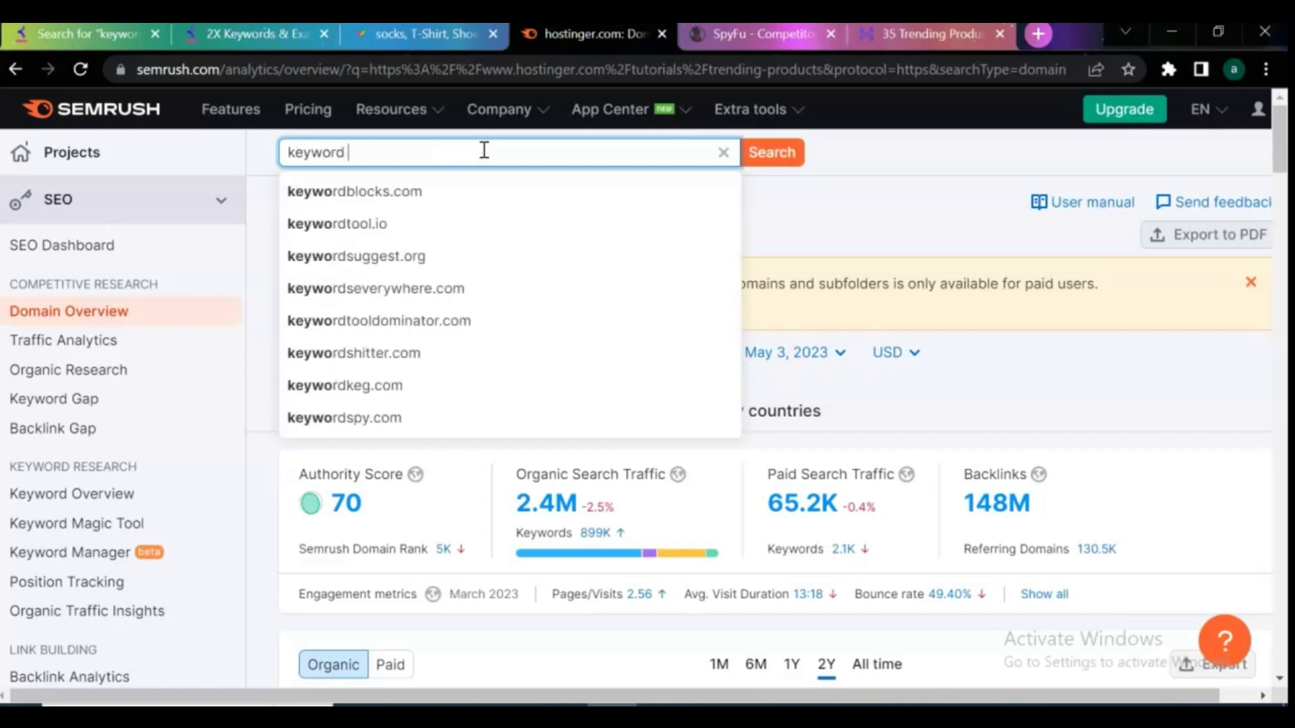
pyautogui.write('research tools')
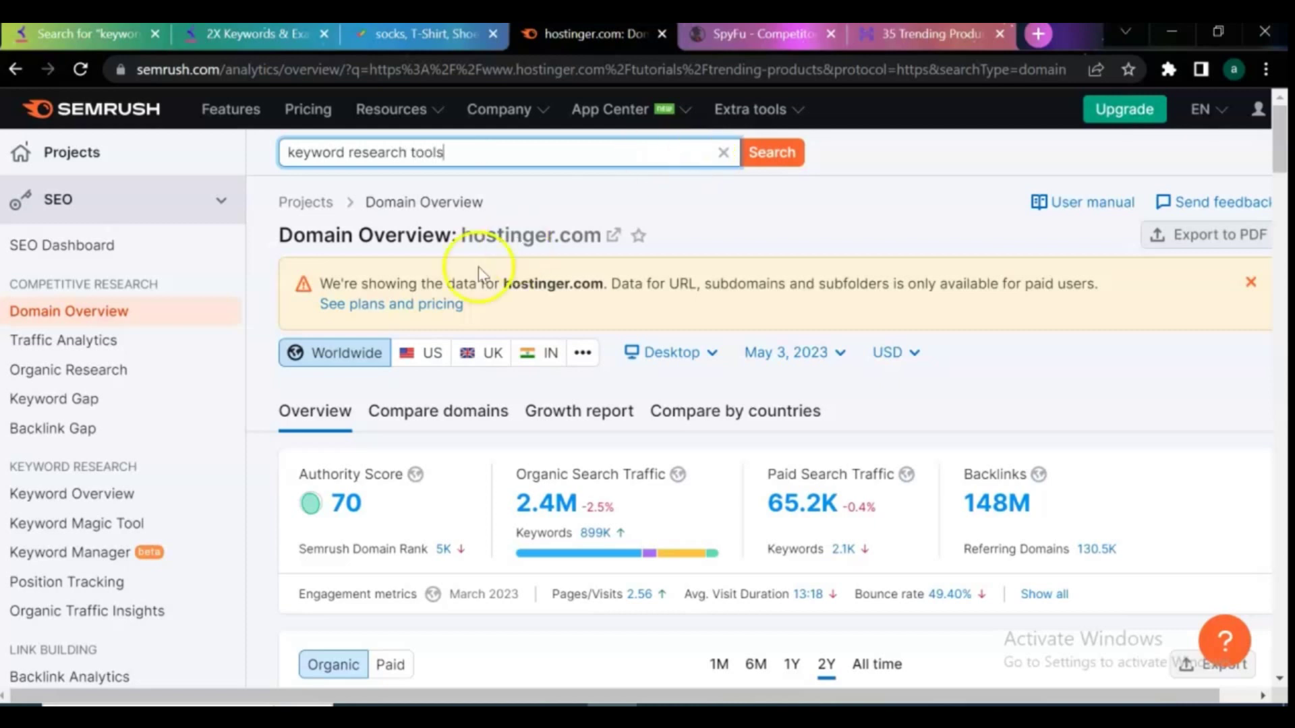
# - Run the Keyword Overview lookup for 'keyword research tools'
pyautogui.click(772, 155)
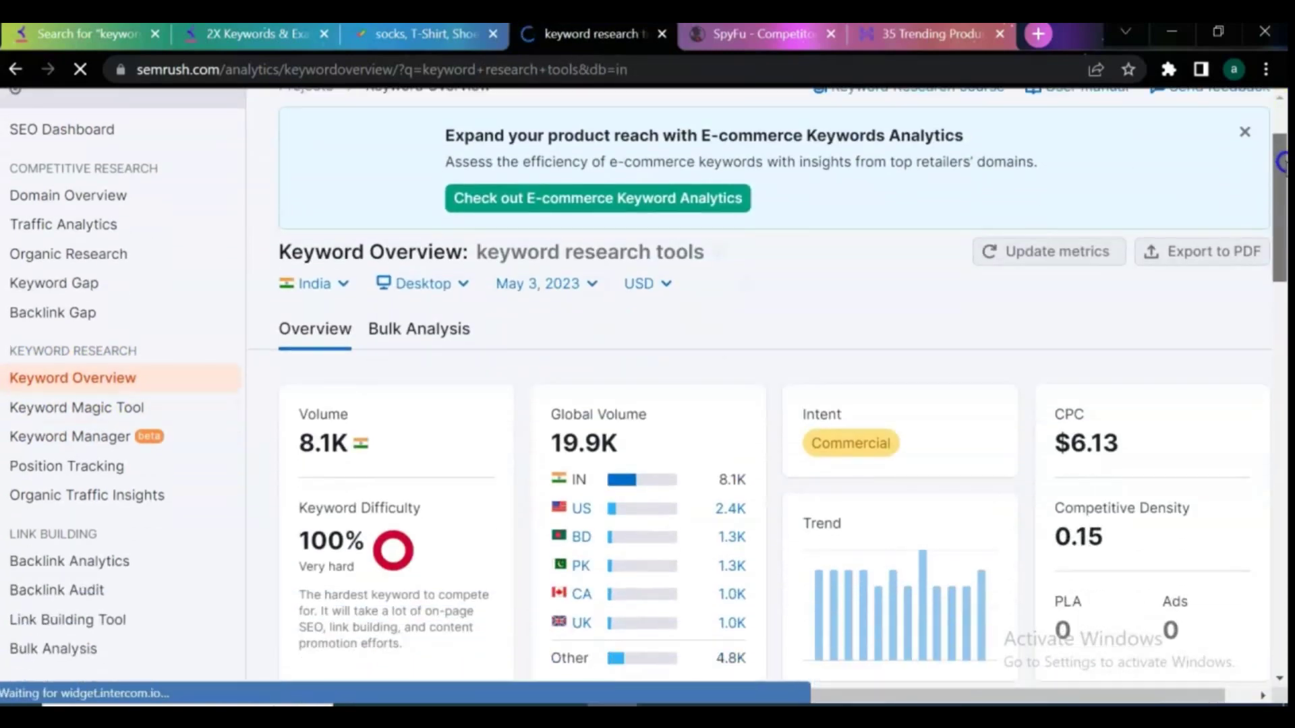
pyautogui.moveTo(1281, 126); pyautogui.dragTo(1281, 197)
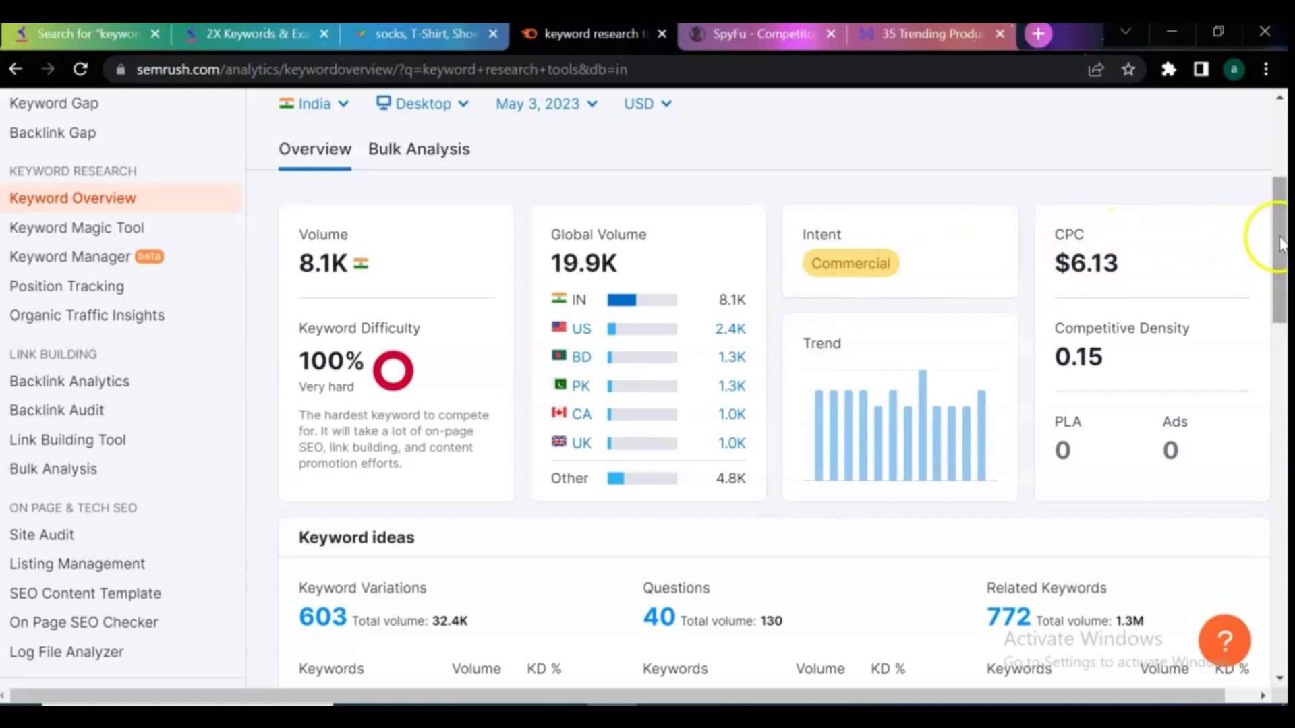
pyautogui.moveTo(1279, 239); pyautogui.dragTo(1282, 344)
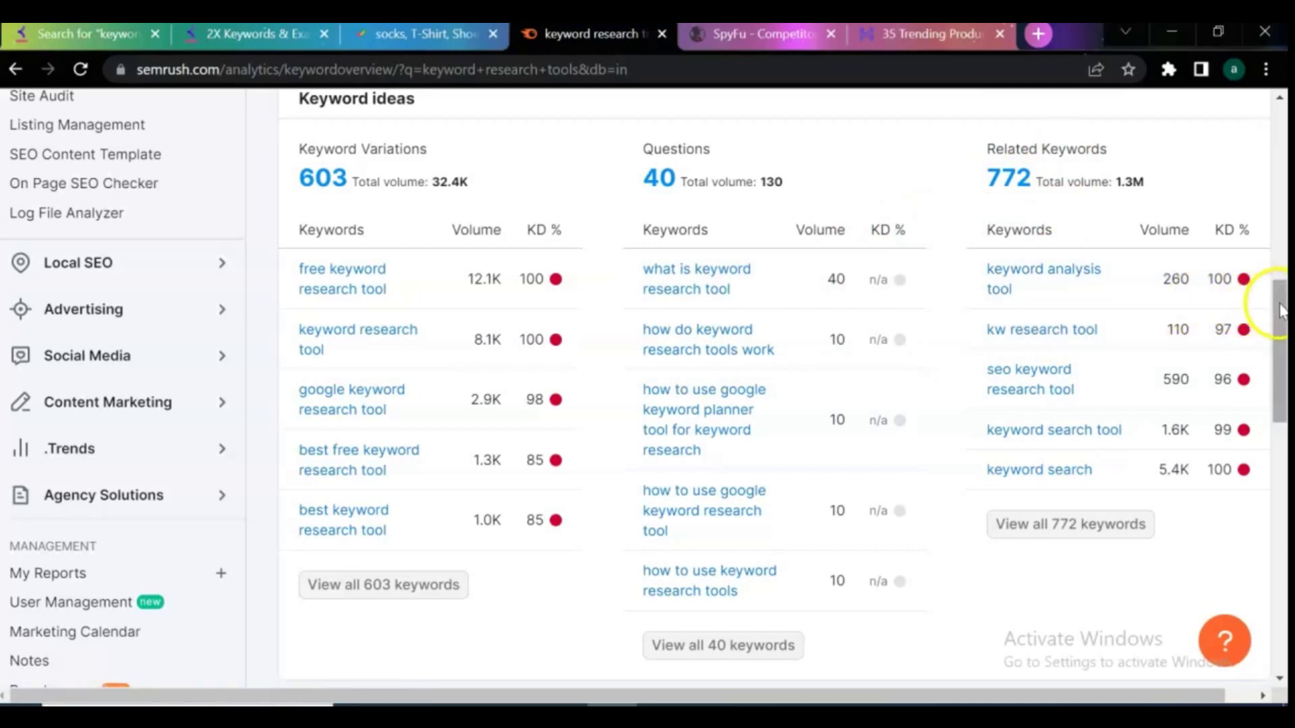
pyautogui.moveTo(1280, 308); pyautogui.dragTo(1282, 396)
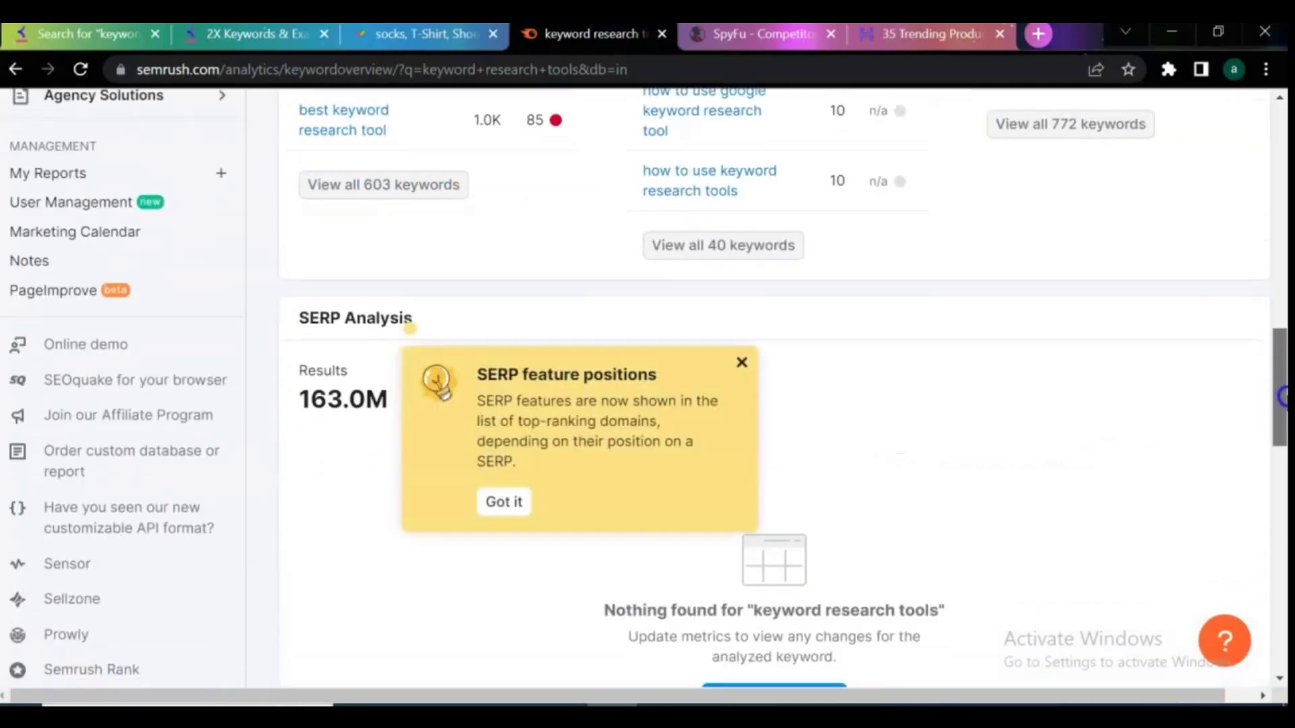